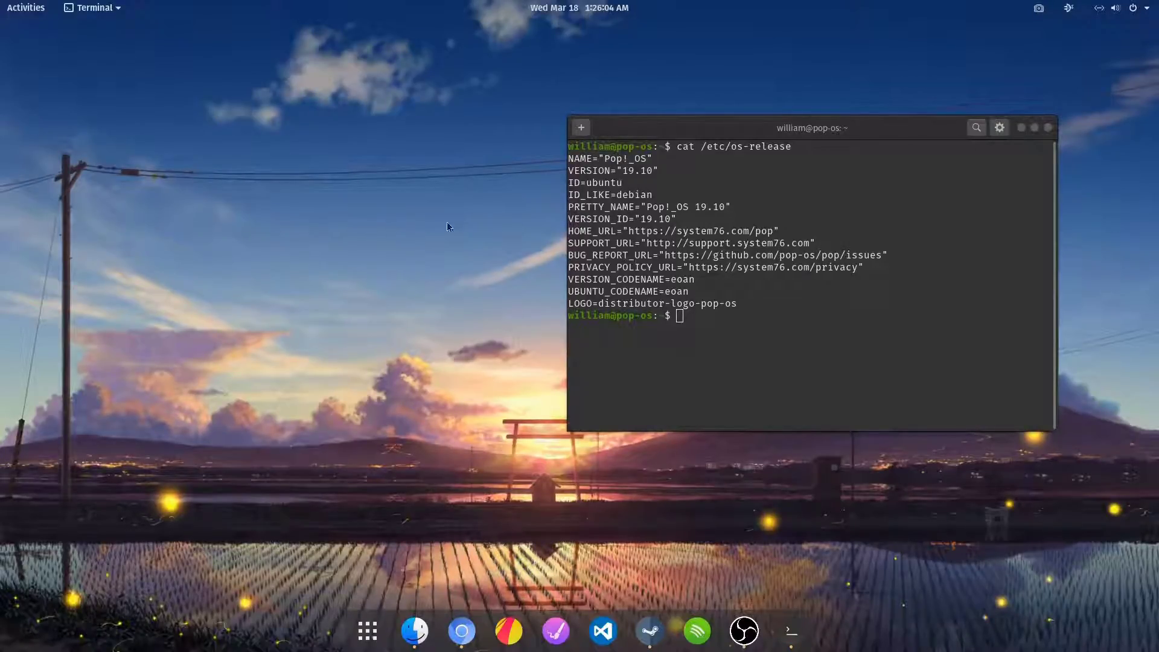
Step: Close the Pop!_OS 19.10 release terminal, then close Files' recording tab and minimize Files
drag(642, 125, 488, 158)
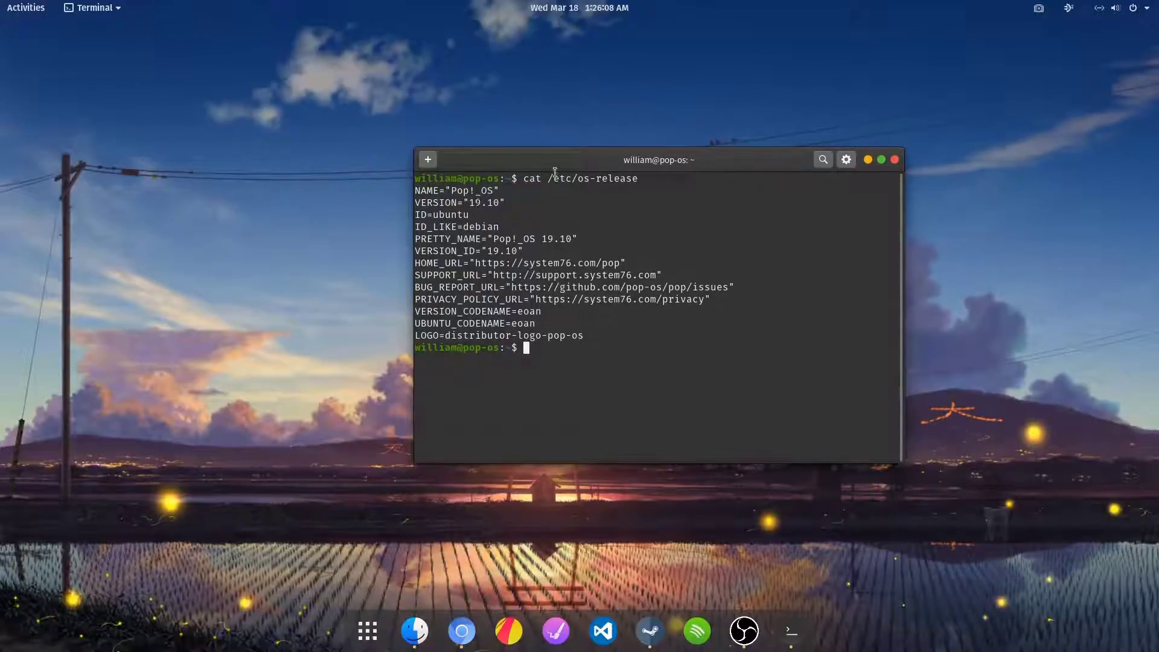
click(894, 160)
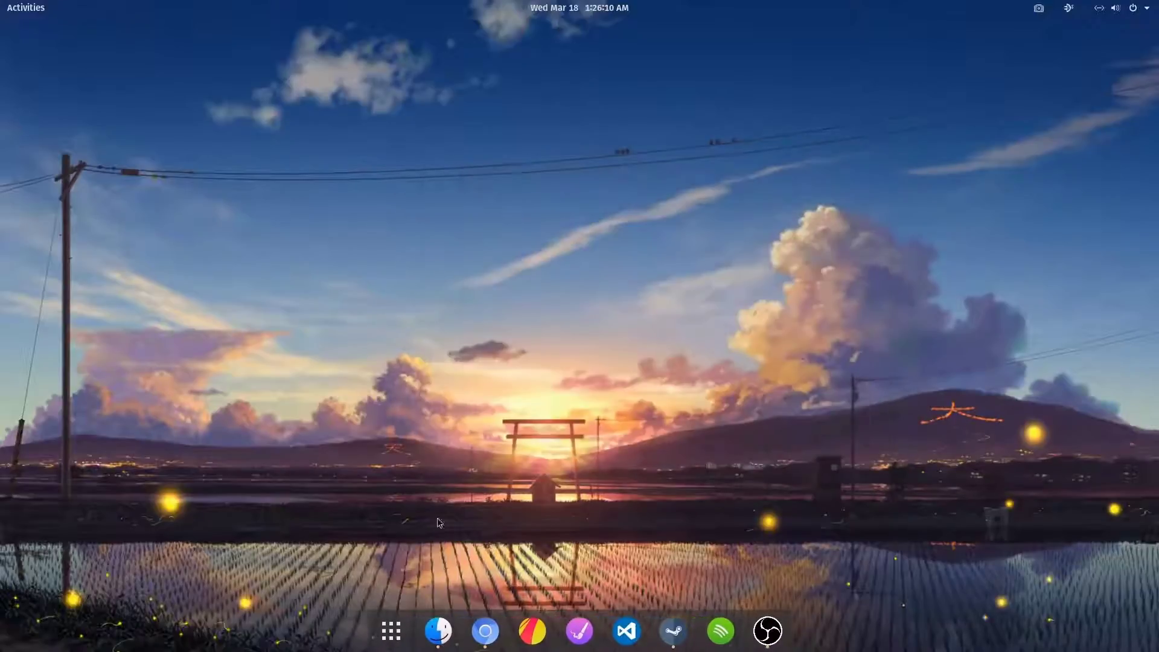
click(437, 631)
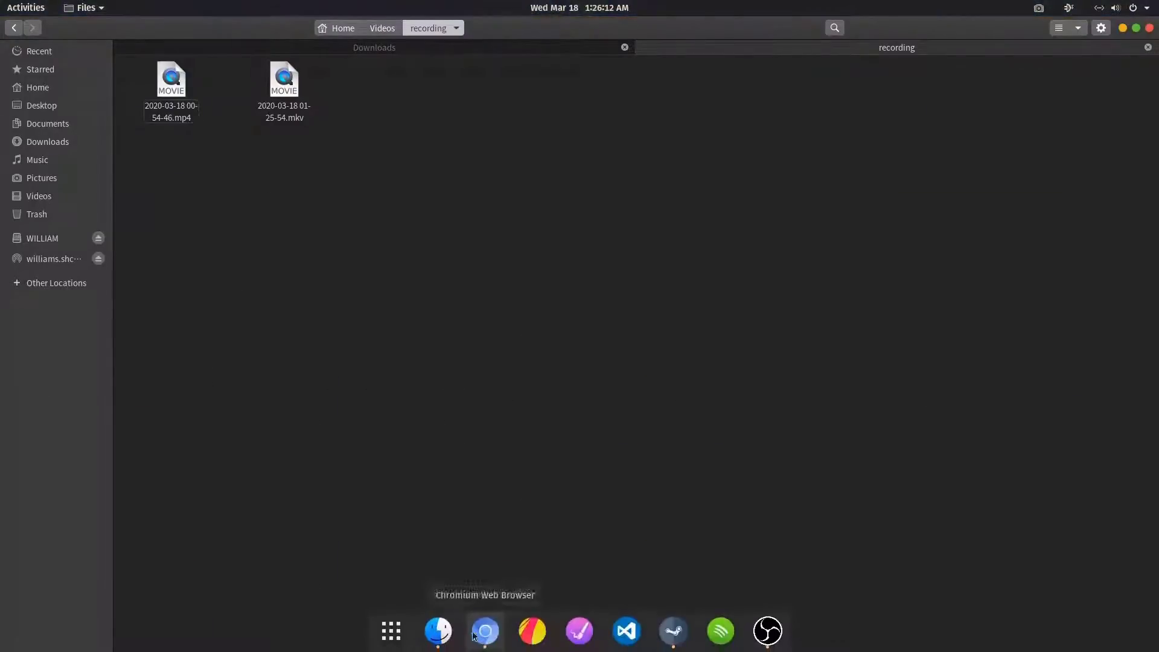
click(1148, 47)
click(1123, 28)
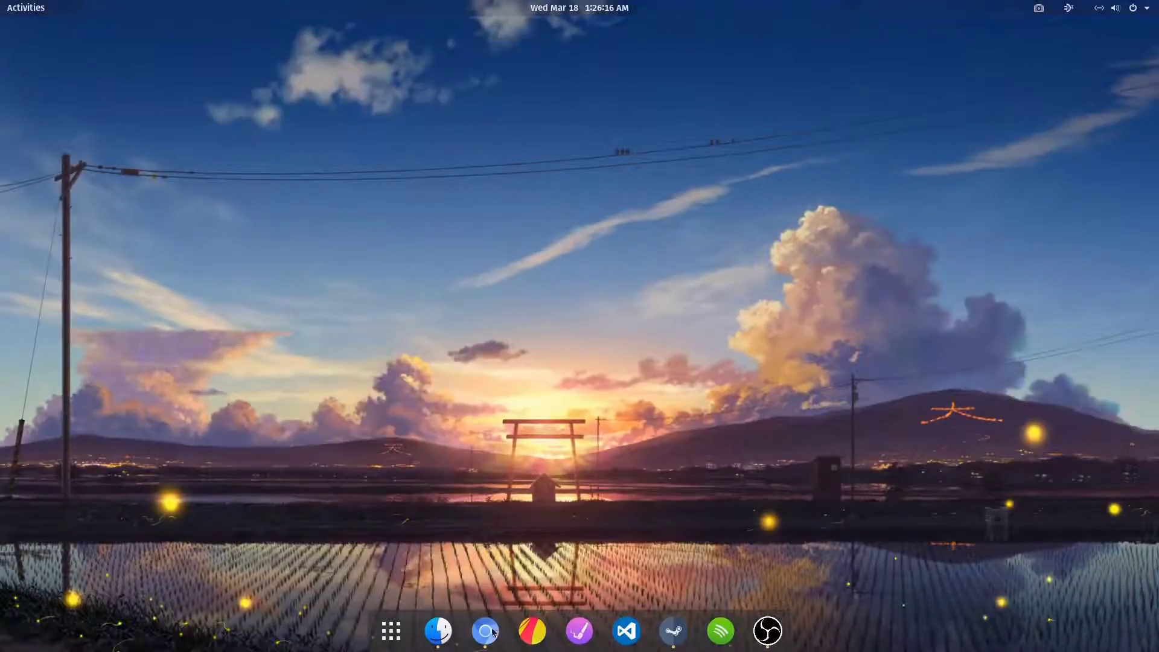
click(487, 630)
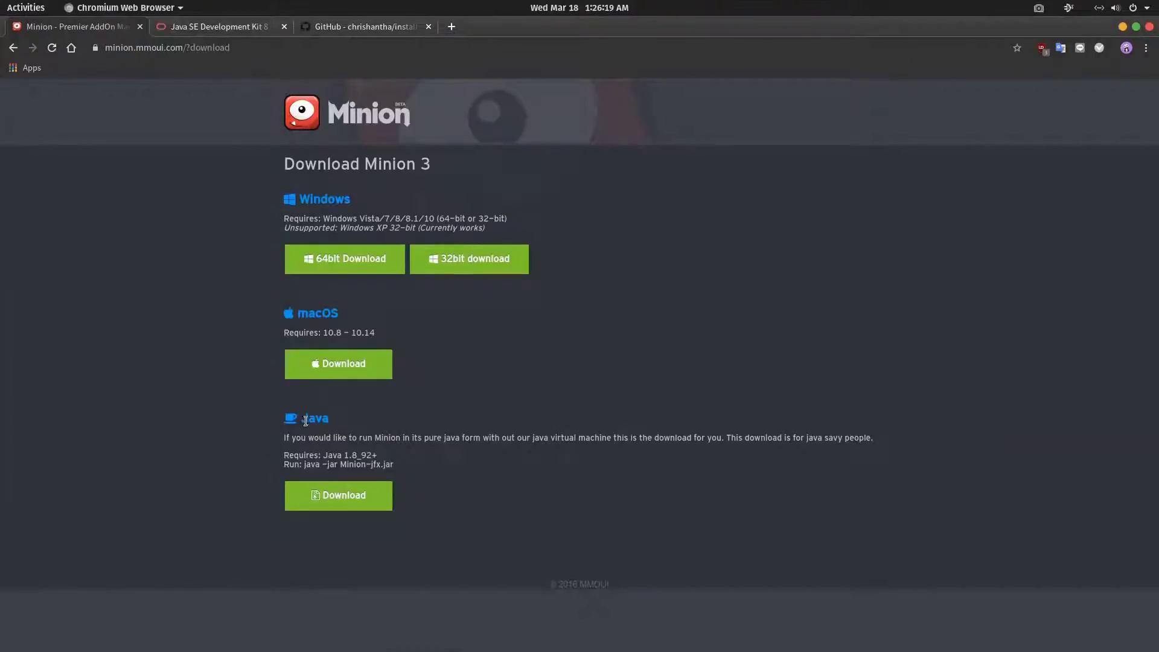
double_click(312, 419)
click(225, 26)
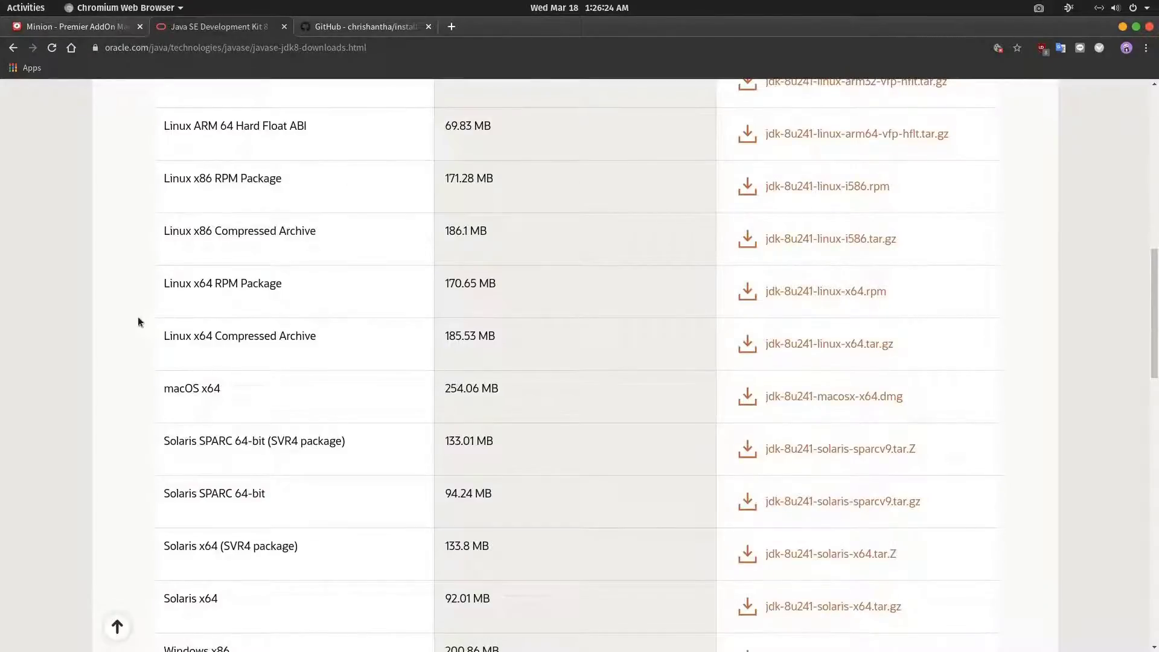
scroll(222, 279, up, 1)
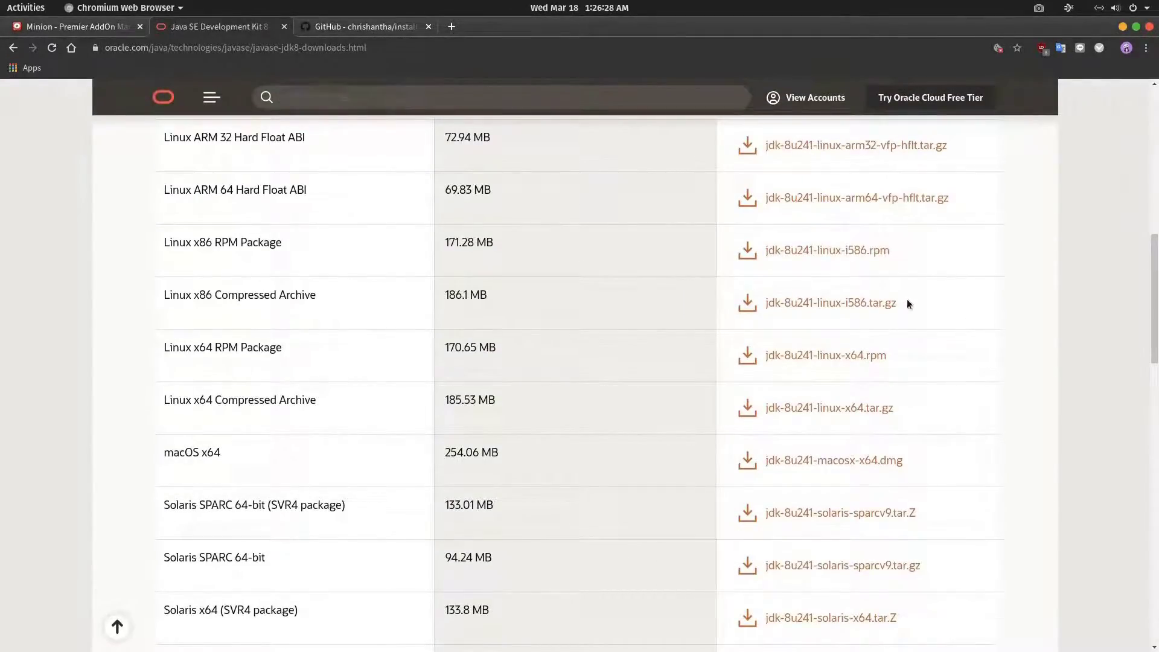
drag(911, 305, 163, 295)
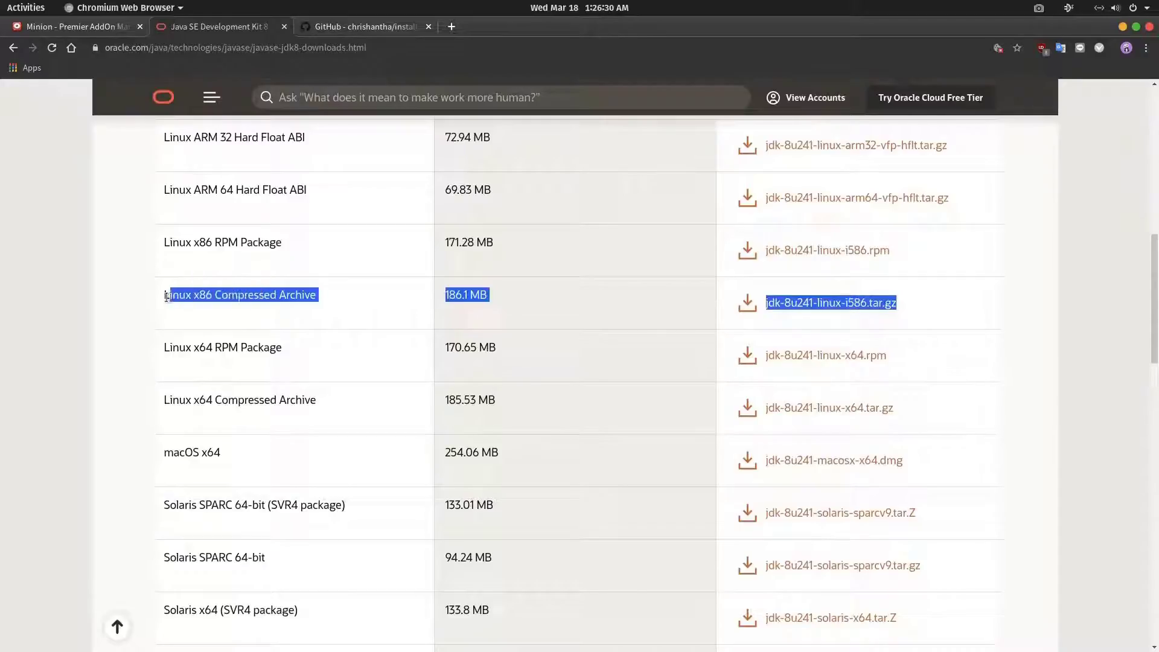
click(944, 296)
click(365, 26)
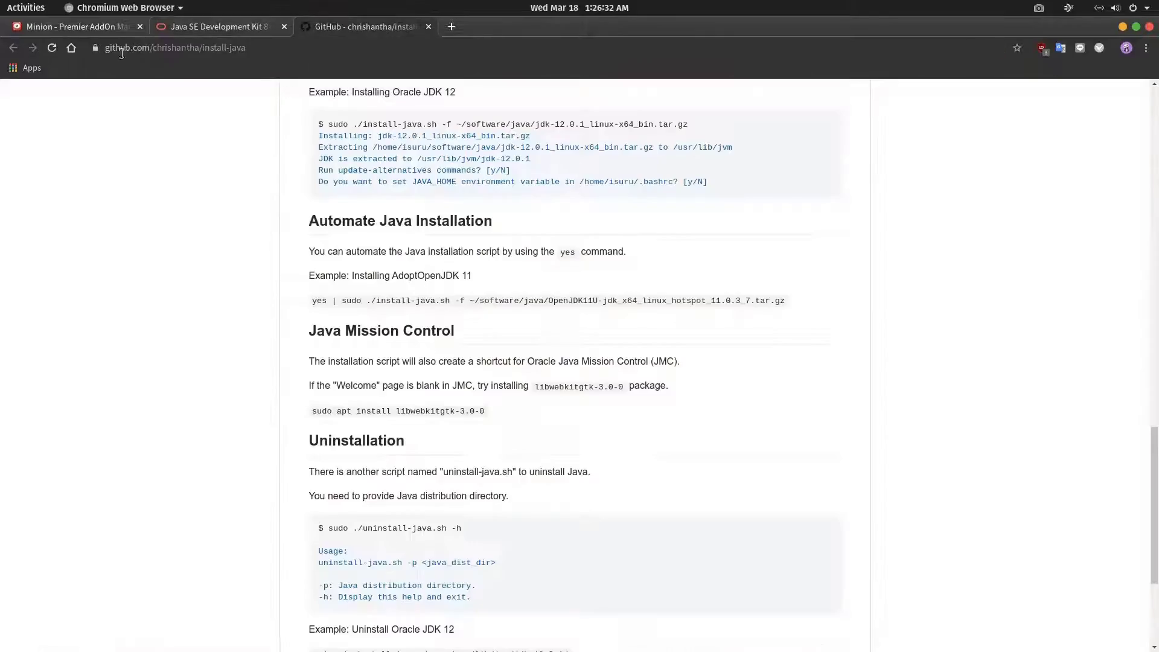
scroll(150, 312, up, 5)
scroll(187, 311, up, 5)
scroll(186, 305, up, 5)
scroll(226, 299, up, 3)
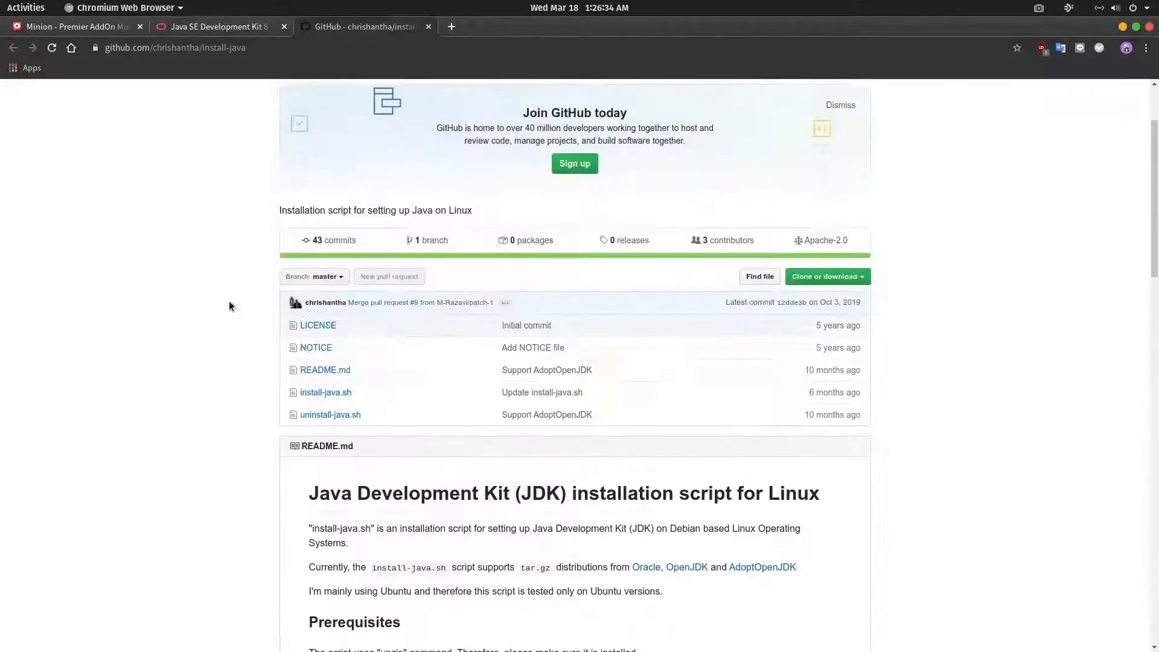
scroll(236, 321, down, 2)
scroll(249, 316, up, 3)
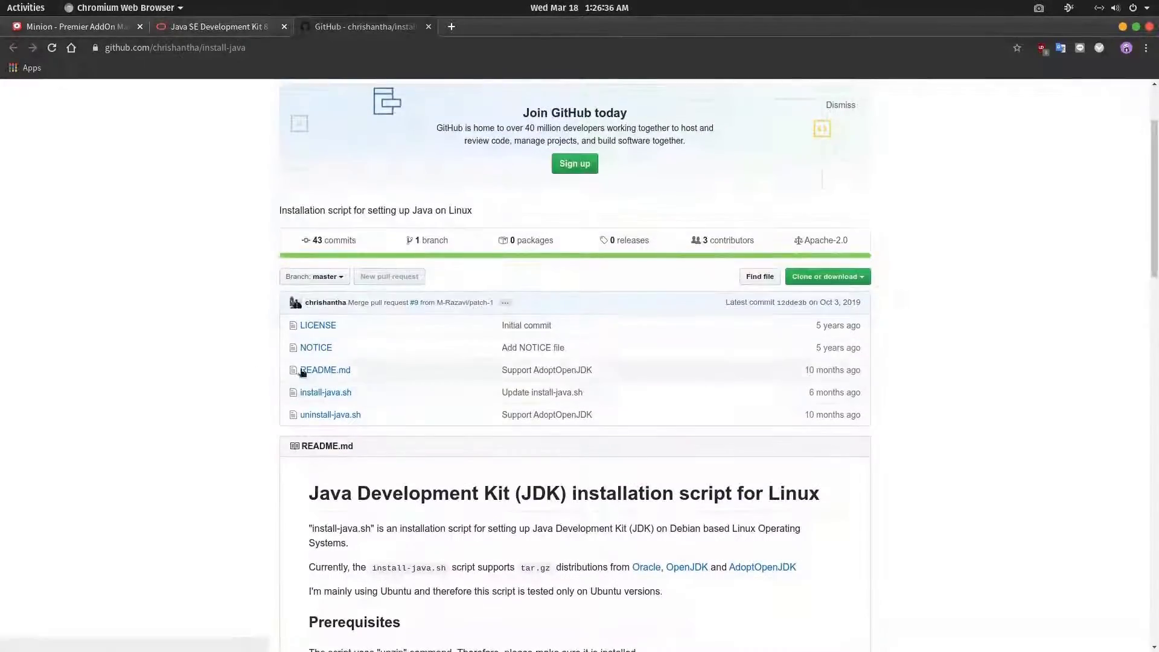
scroll(184, 408, down, 2)
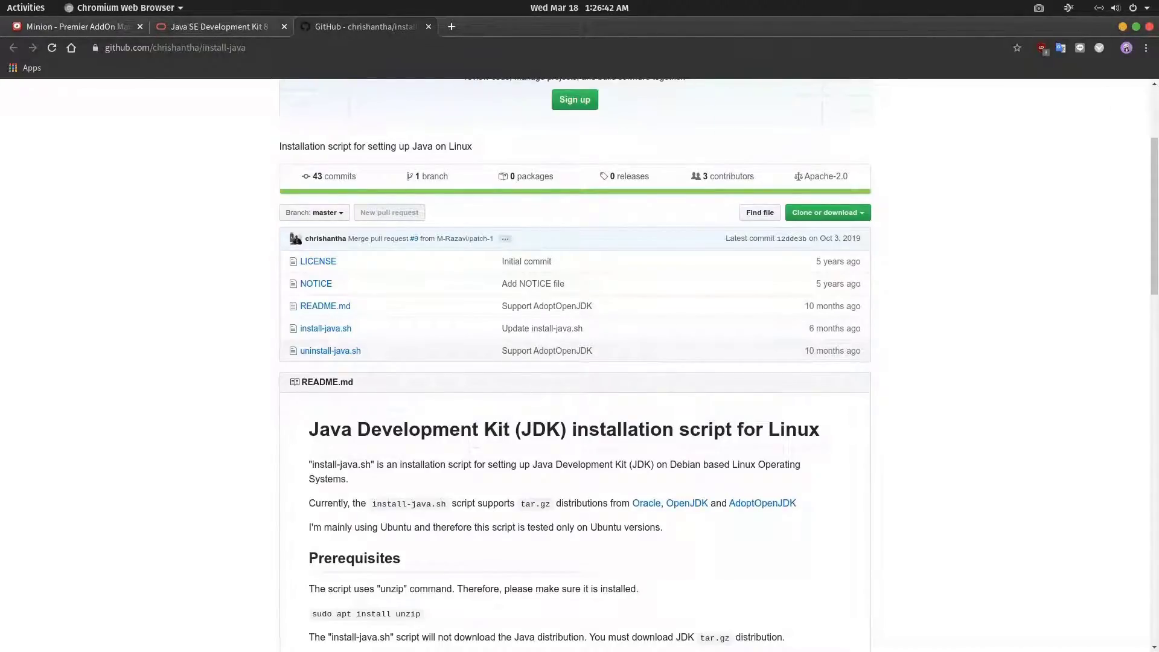
Step: Hide the browser, open Downloads > install-java in Files, and bring up its folder menu
click(1121, 27)
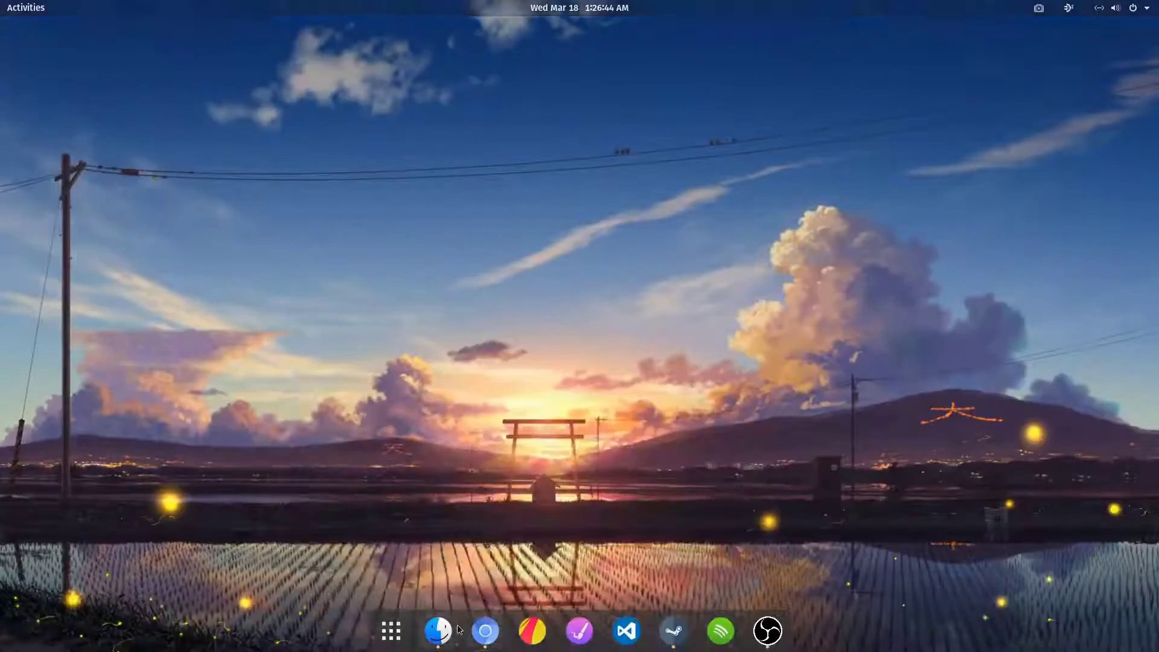
click(430, 629)
click(372, 310)
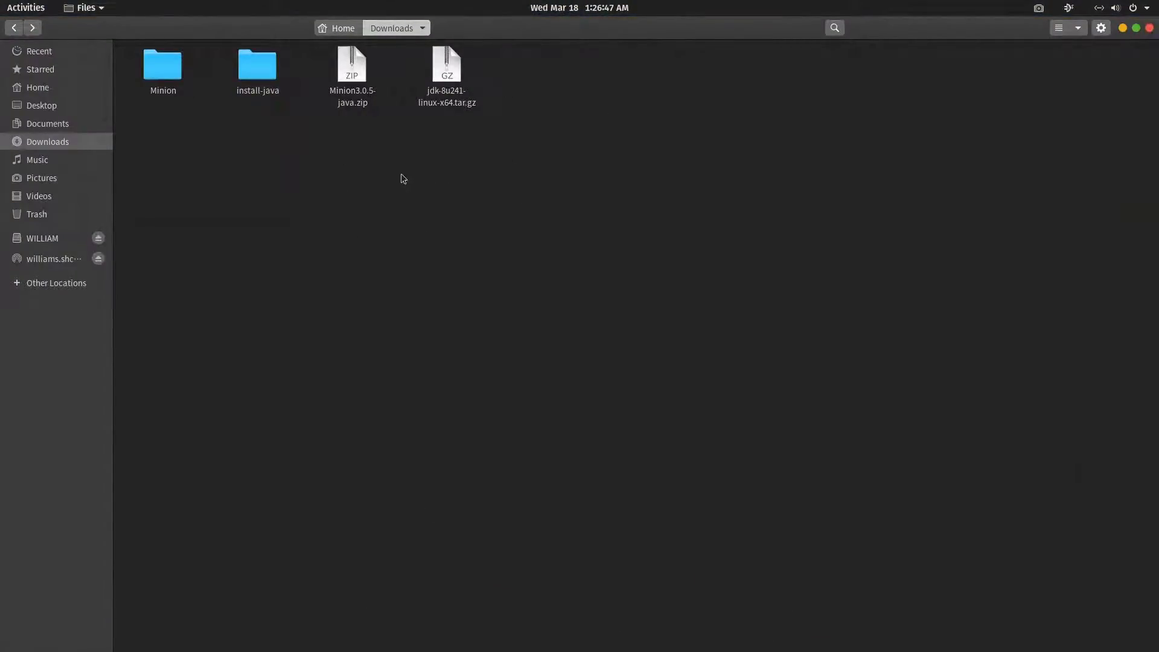
double_click(257, 70)
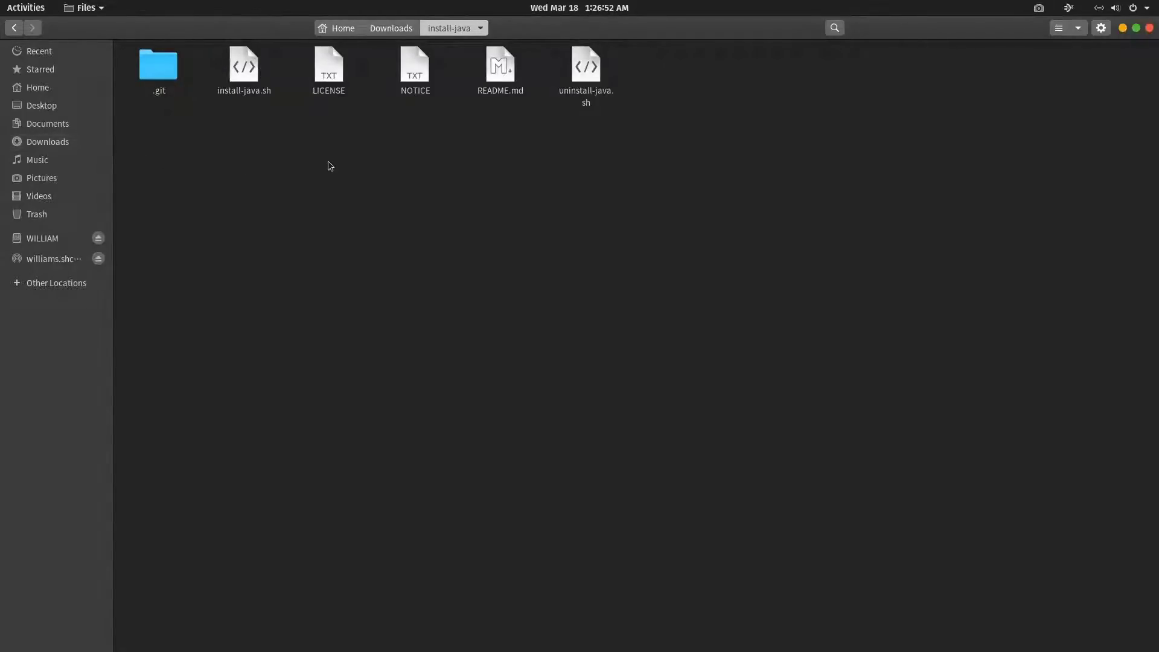
right_click(397, 168)
Step: Open a terminal in install-java, start the install command, and select the JDK archive in Downloads
click(435, 255)
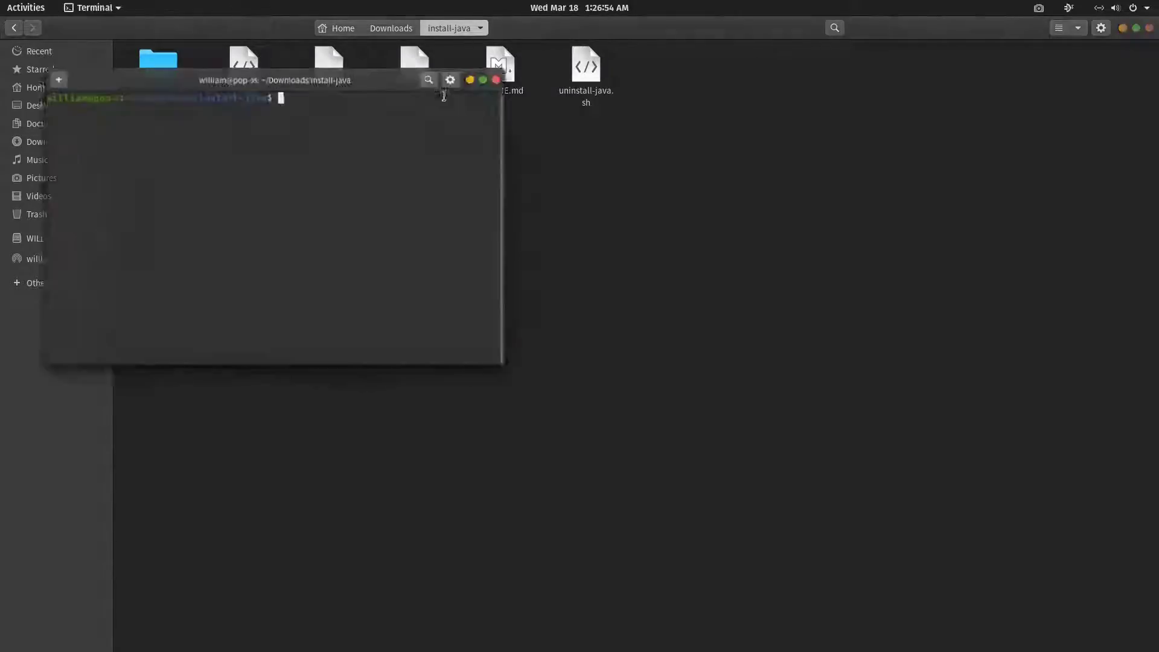
drag(392, 67, 633, 223)
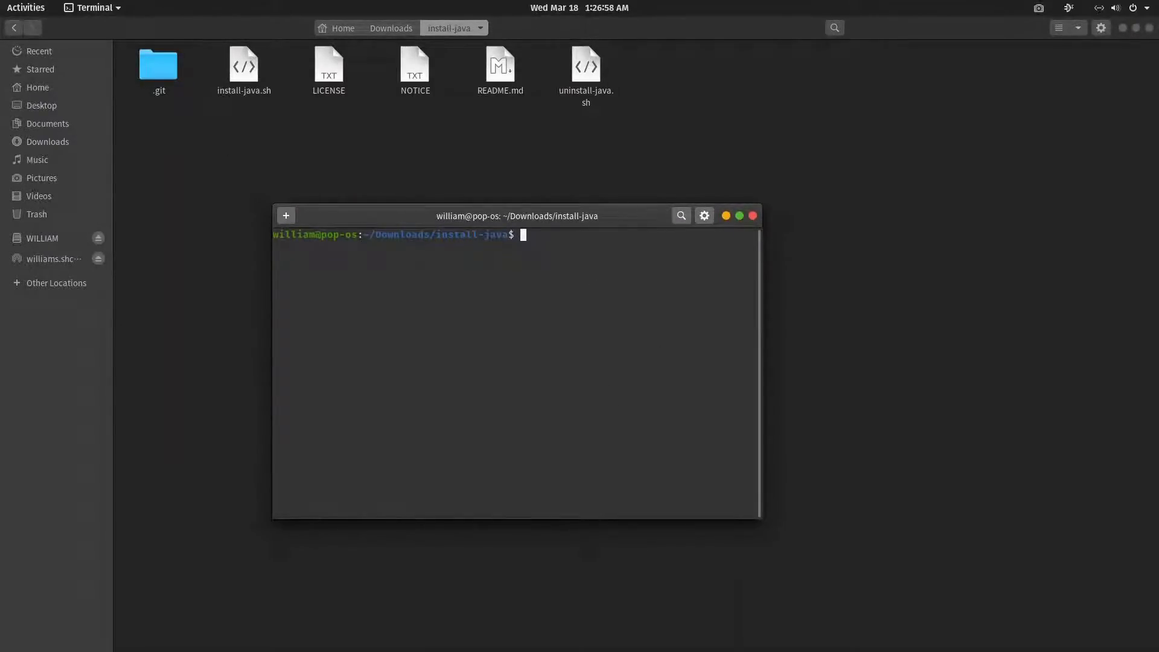
text(sudo ./)
text(install)
text(-jav-)
key(BackSpace)
text(a.sh)
click(15, 27)
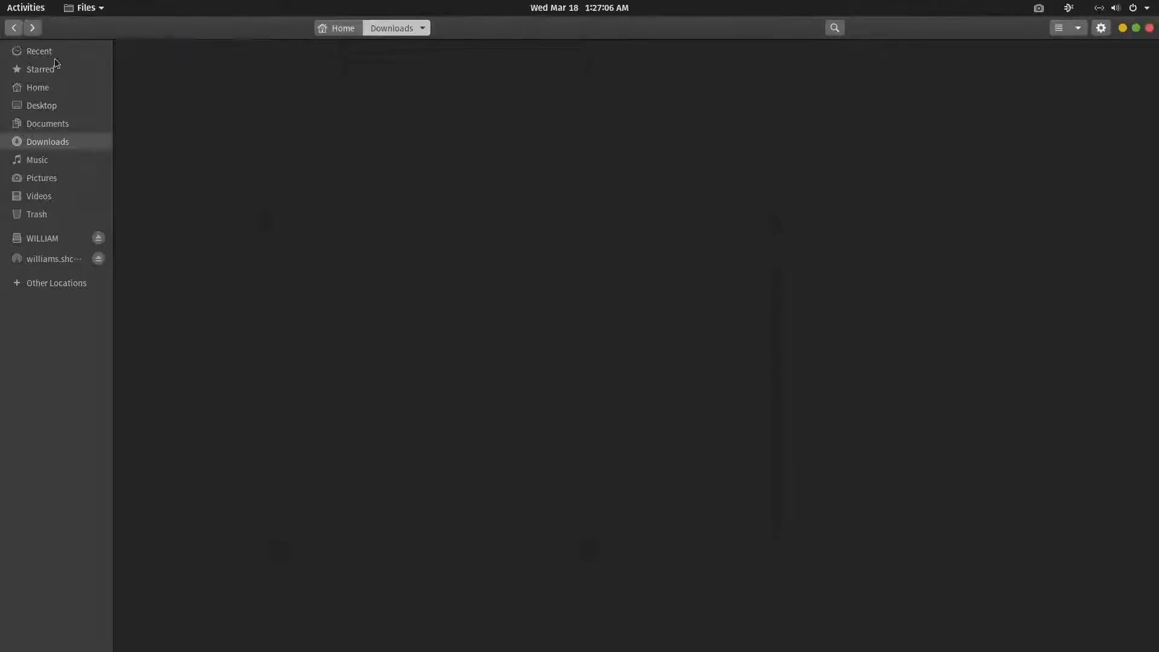
click(446, 72)
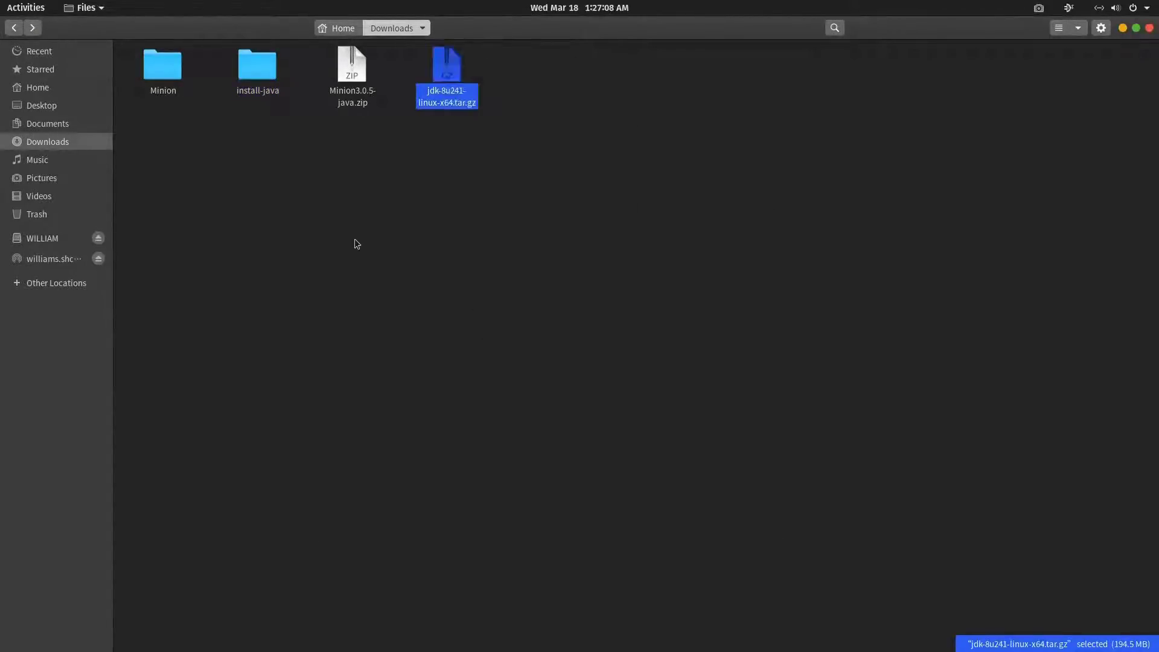
click(742, 634)
drag(579, 221, 426, 221)
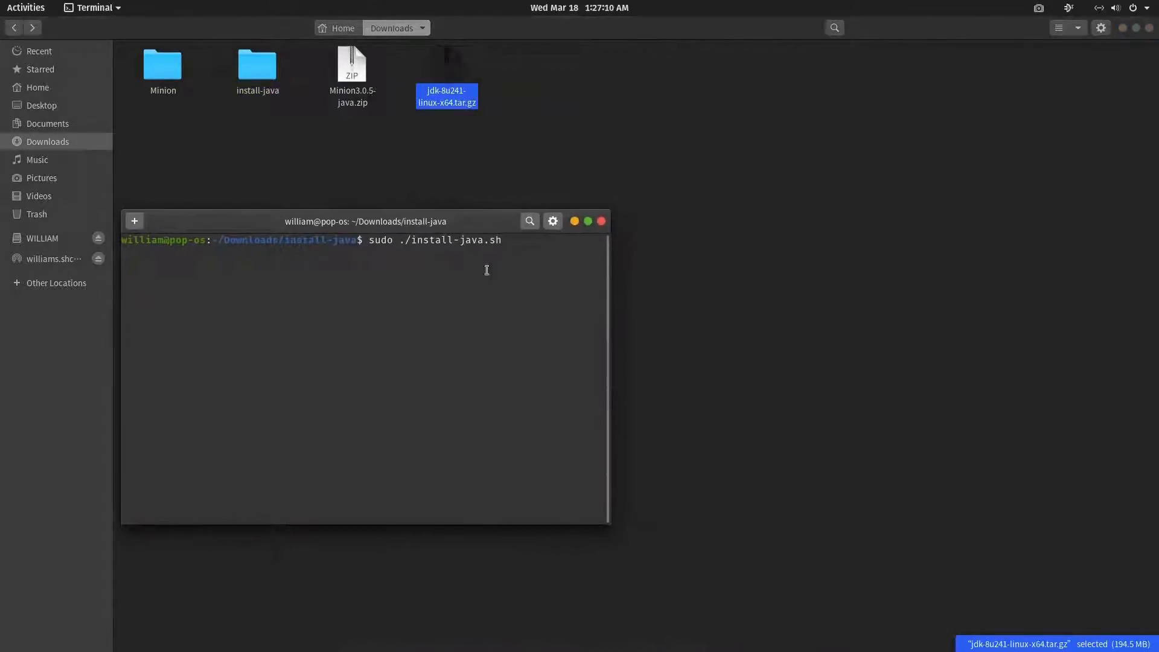
text(-f)
Step: Paste the archive's Downloads folder path from its Properties into the install command
click(459, 74)
right_click(459, 75)
click(543, 299)
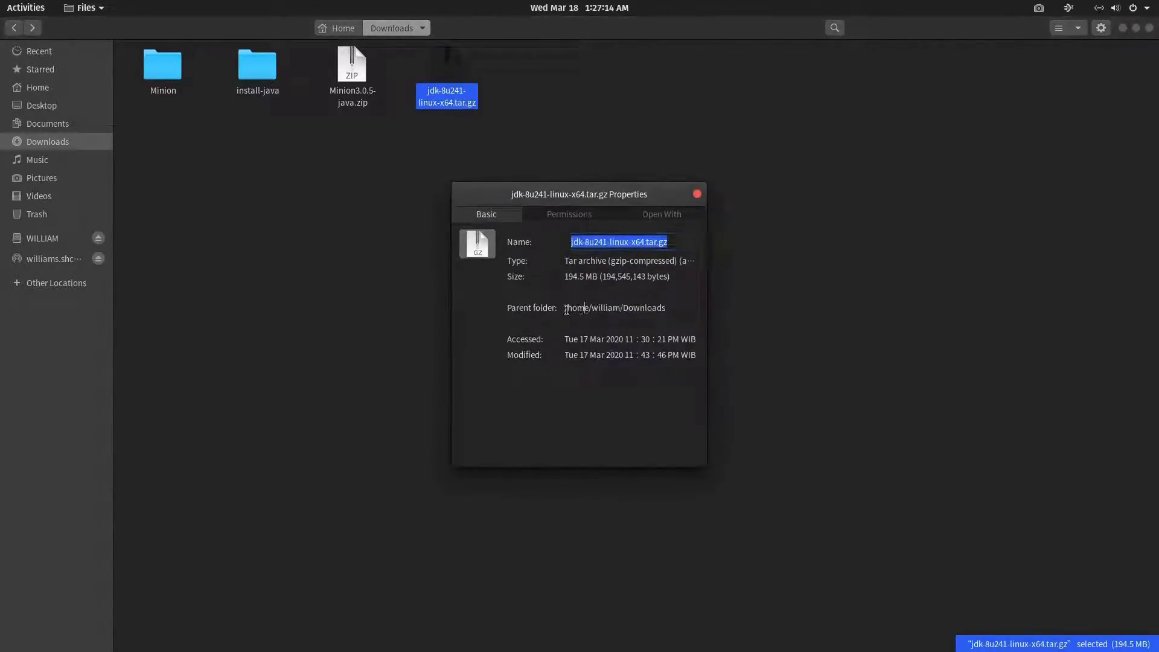
drag(563, 308, 666, 308)
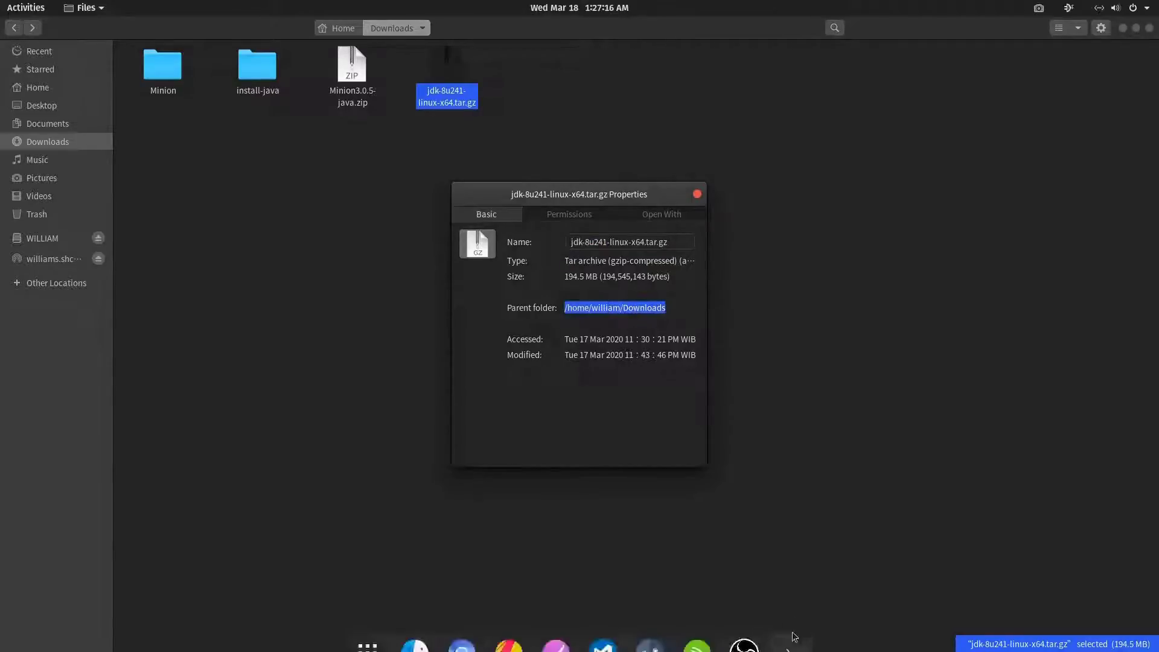
click(791, 634)
text(sudo ./install-java.sh -f /home/william/Downloads/)
right_click(549, 267)
click(580, 308)
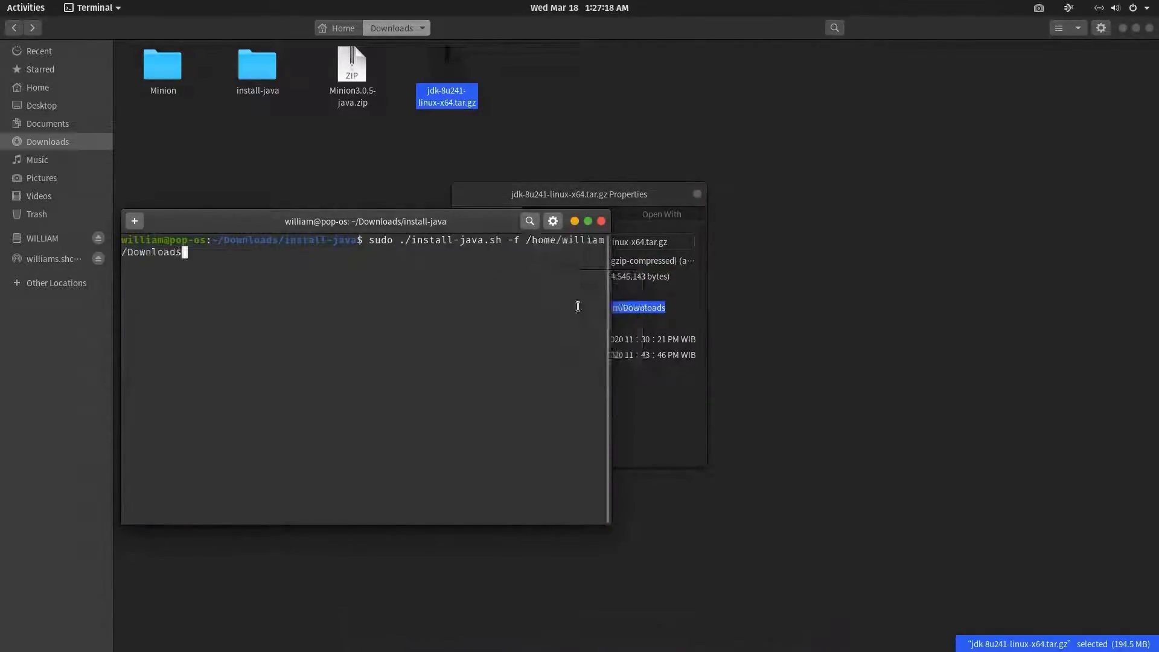
Step: Paste the file name jdk-8u241-linux-x64.tar.gz from Properties onto the command
click(625, 172)
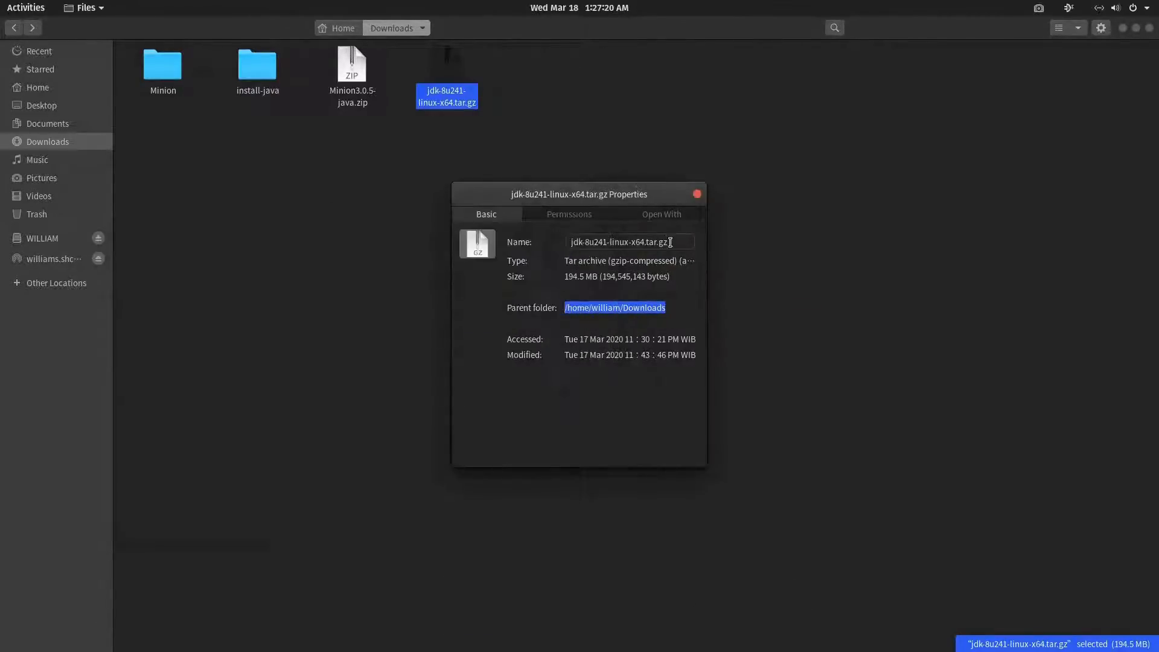
triple_click(630, 242)
click(787, 643)
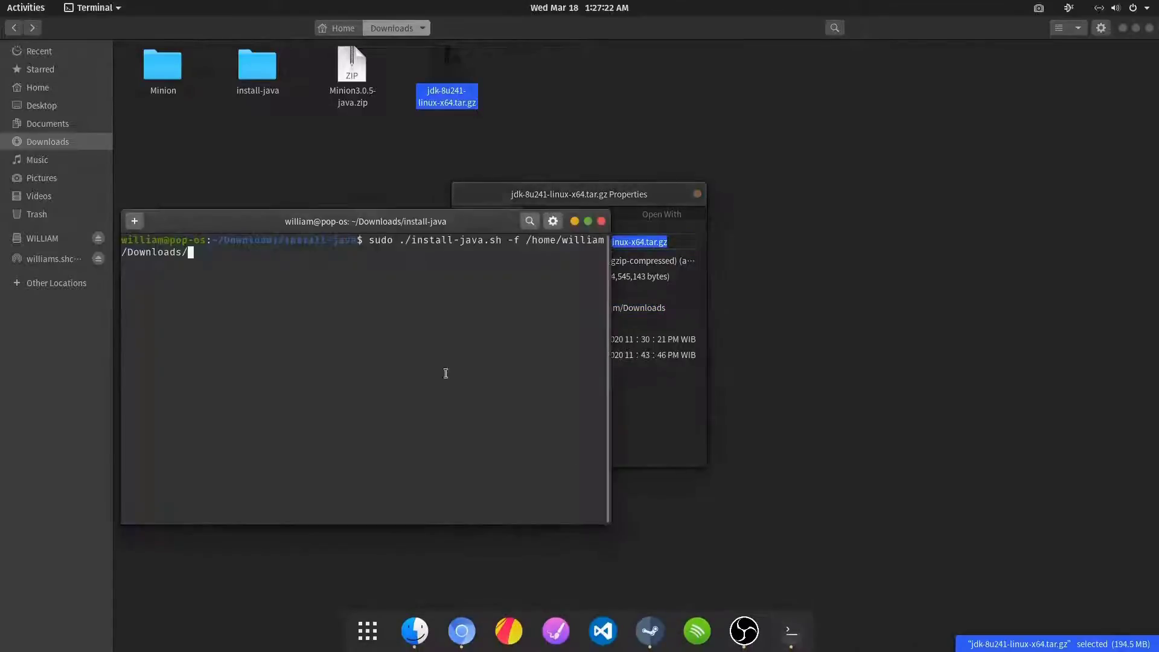
right_click(276, 276)
click(316, 316)
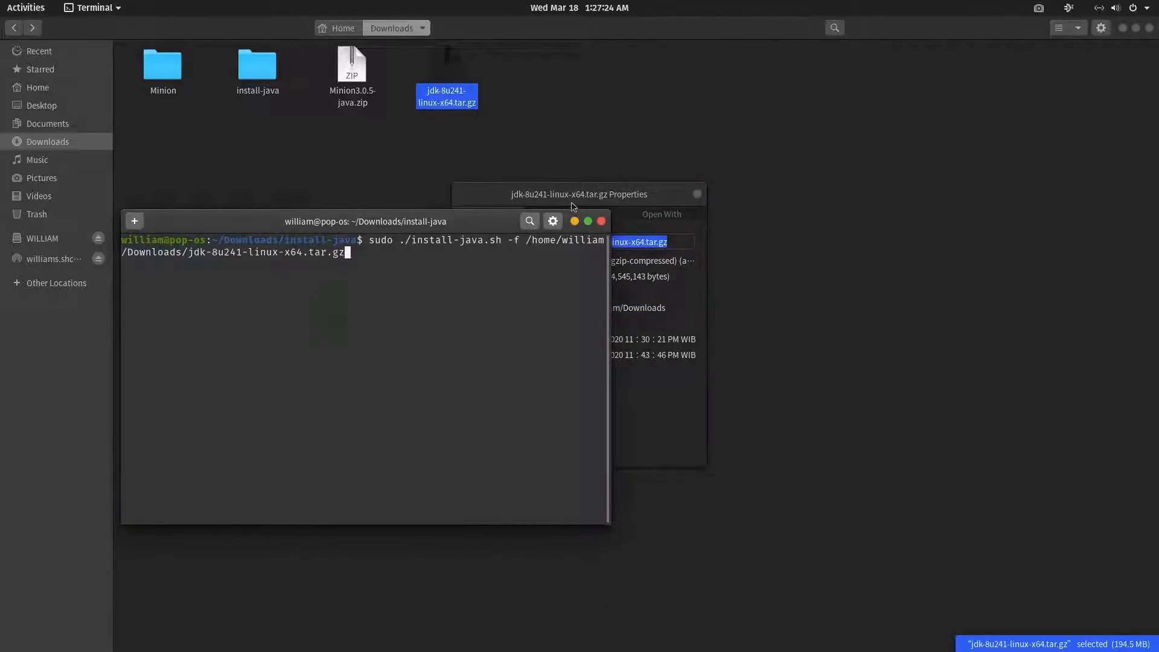
Step: Check the end of the completed archive path in the command
click(506, 245)
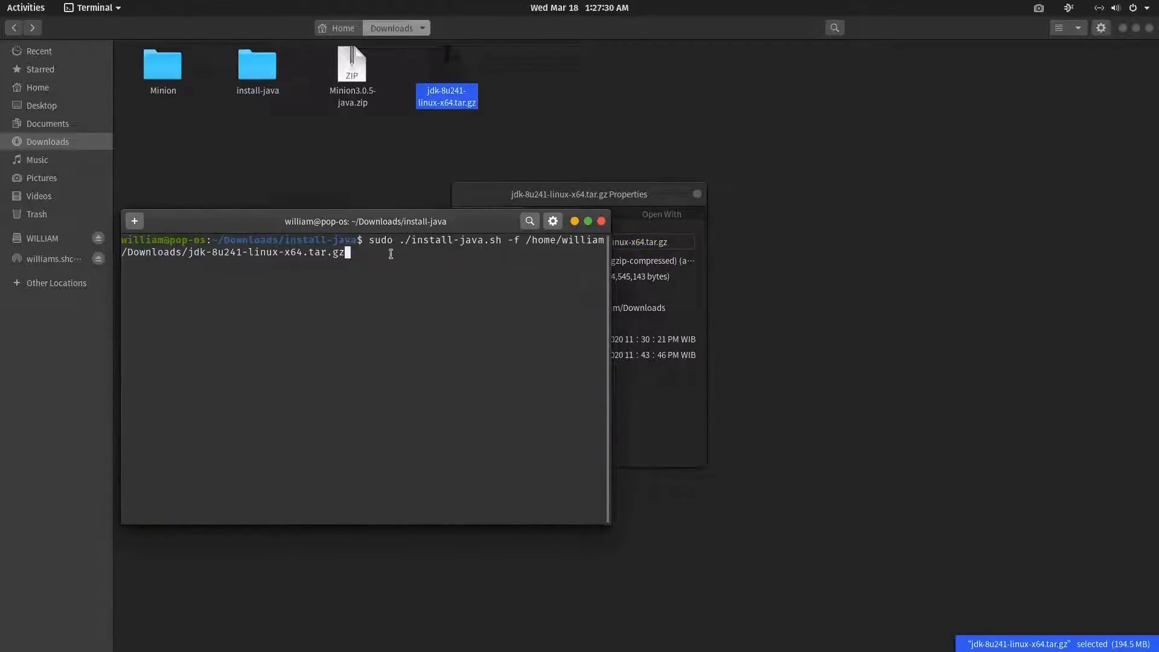
drag(353, 255, 277, 252)
click(353, 256)
drag(355, 255, 258, 251)
click(406, 263)
Step: Run the install with the sudo password, answering y to update-alternatives and JAVA_HOME
key(Return)
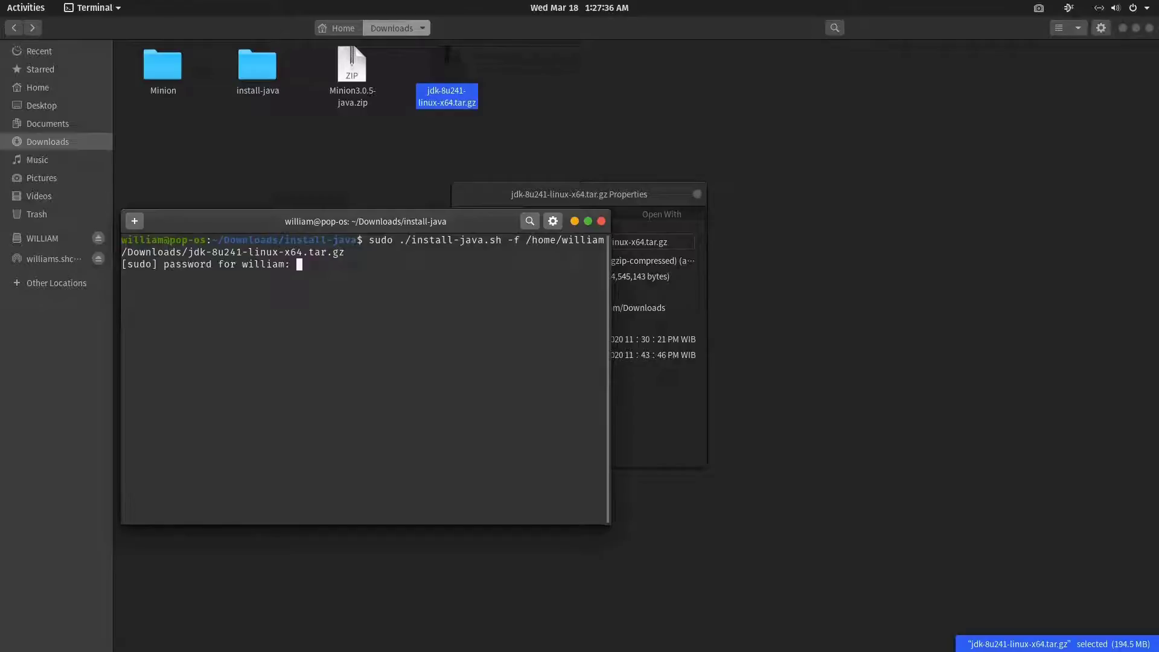
key(Return)
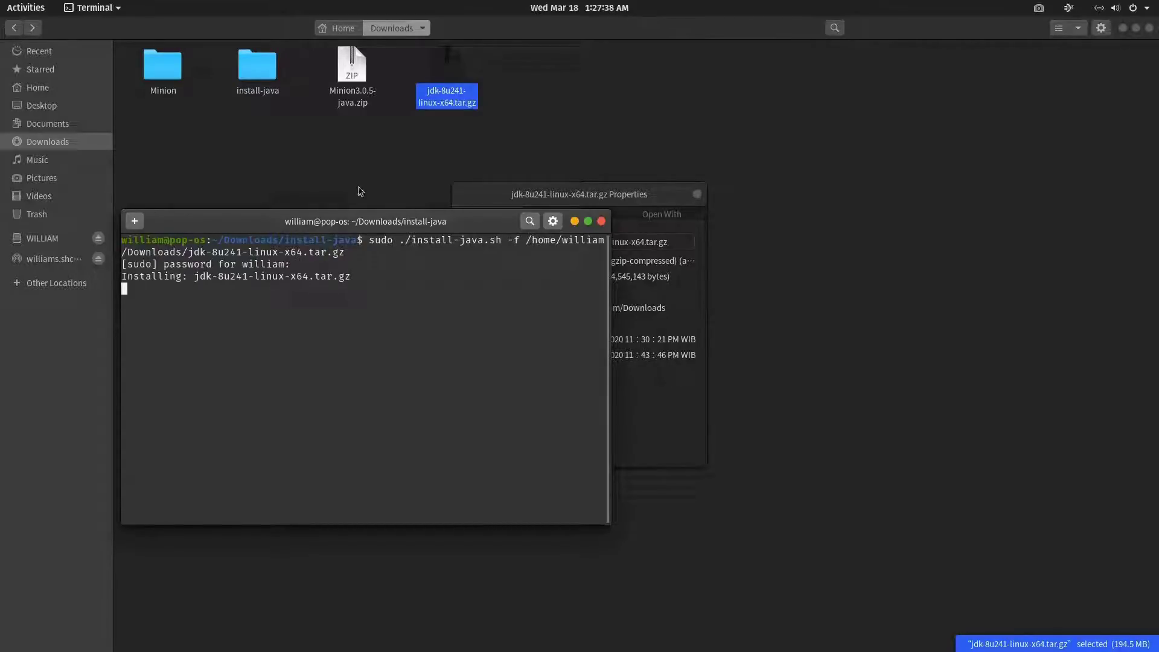
drag(359, 221, 465, 189)
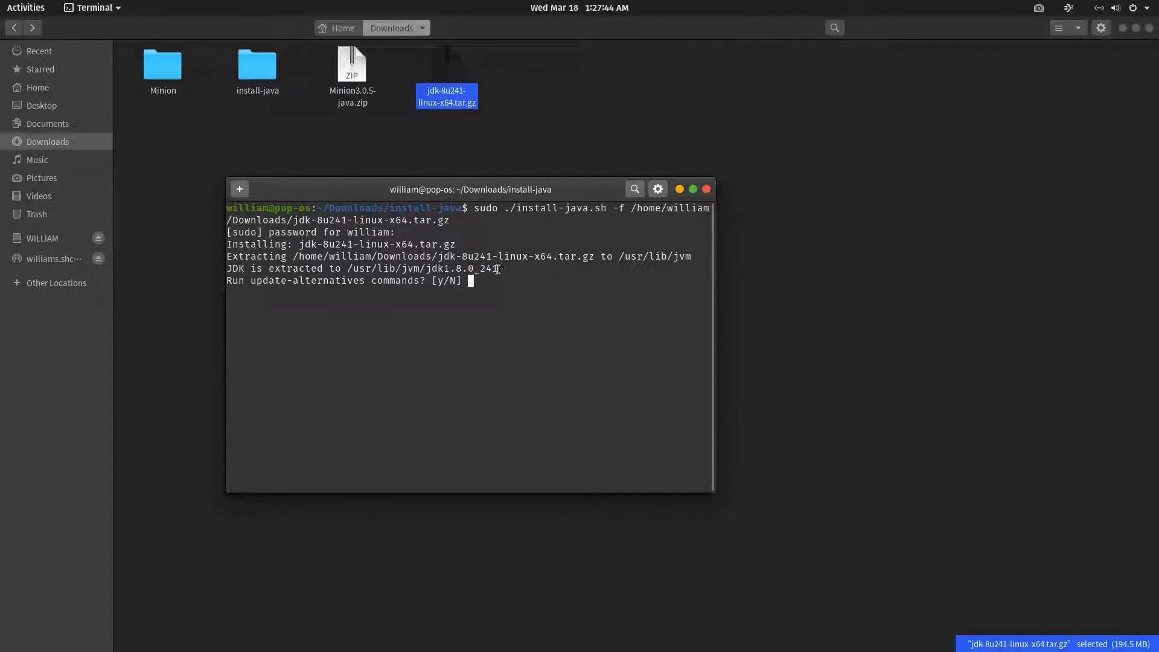
drag(499, 268, 351, 269)
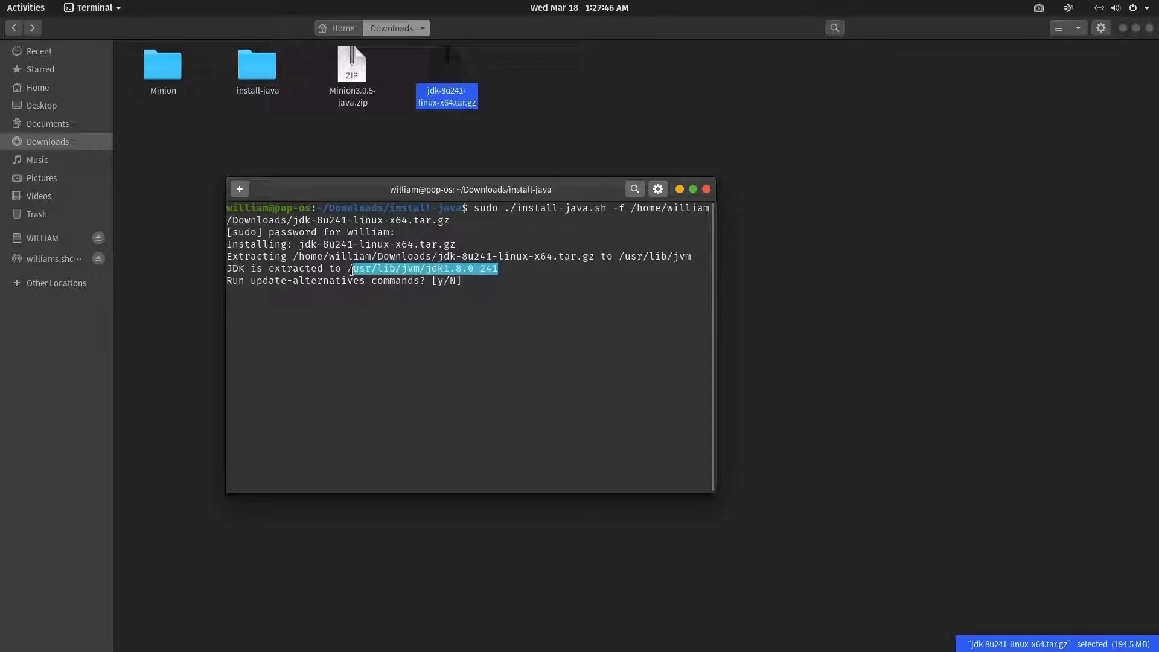
click(470, 282)
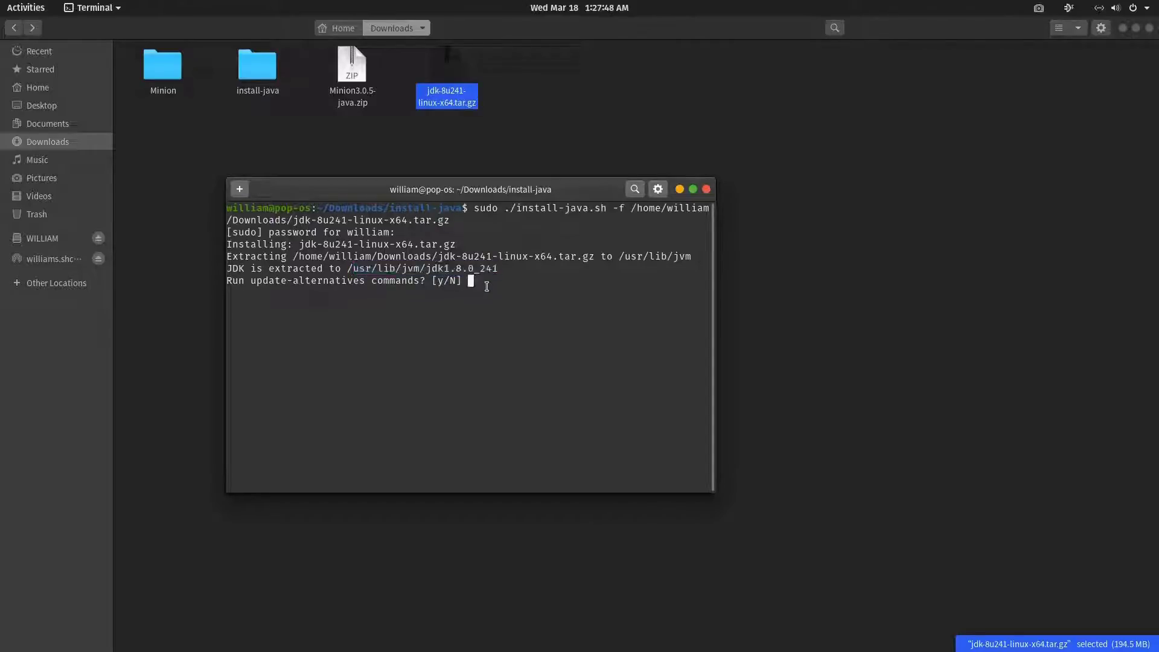
text(y)
key(Return)
text(y)
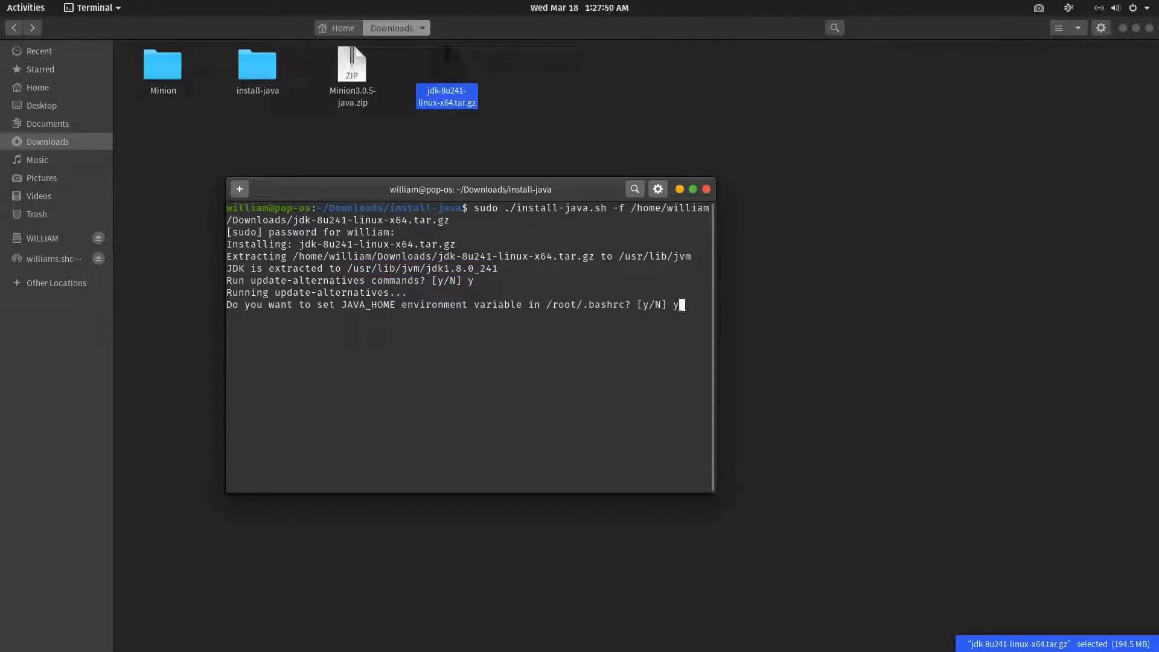
key(Return)
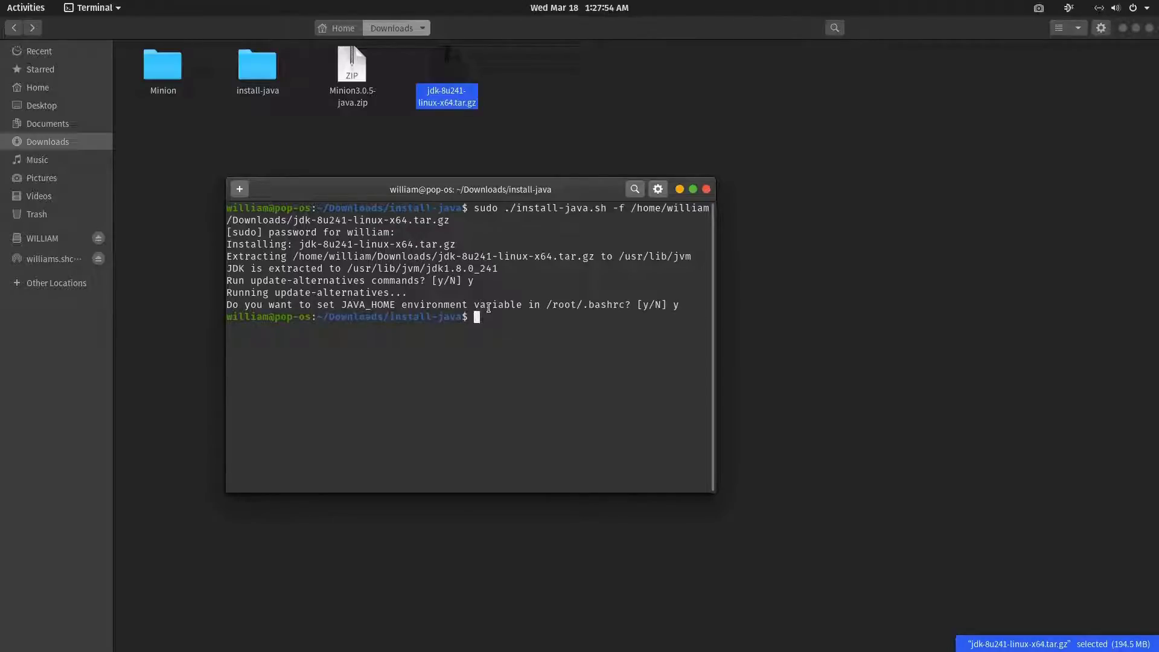
text(java -vers)
text(ion)
Step: Confirm java -version reports 1.8.0_241 and close the archive's Properties in Files
key(Return)
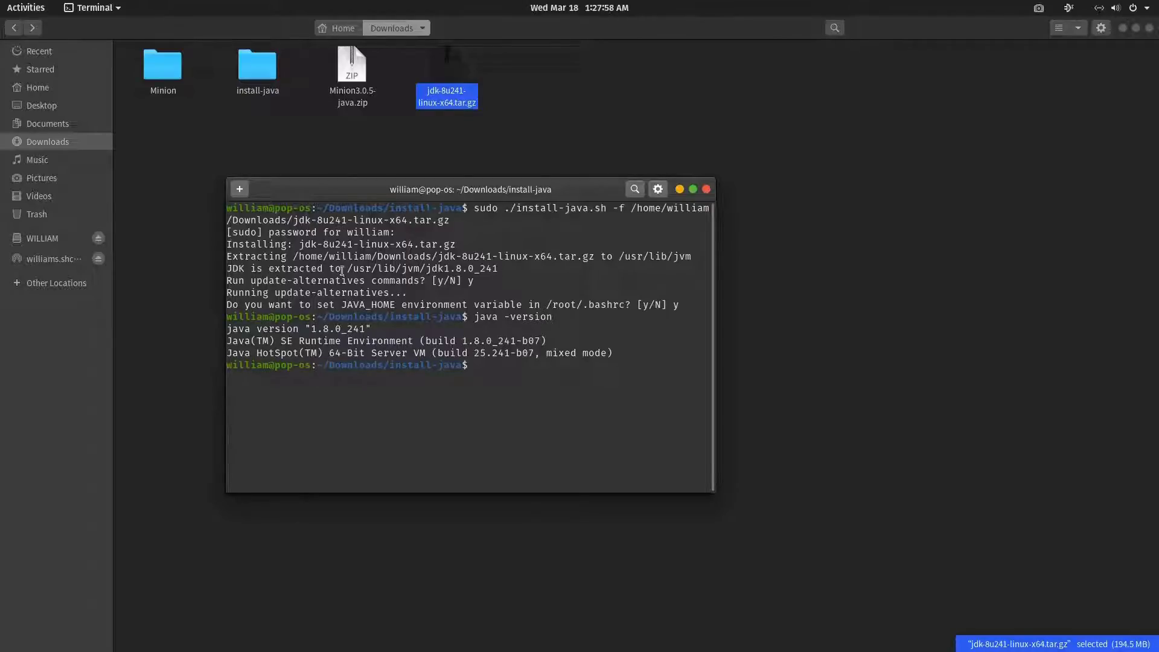
triple_click(373, 328)
click(359, 359)
key(alt+Tab)
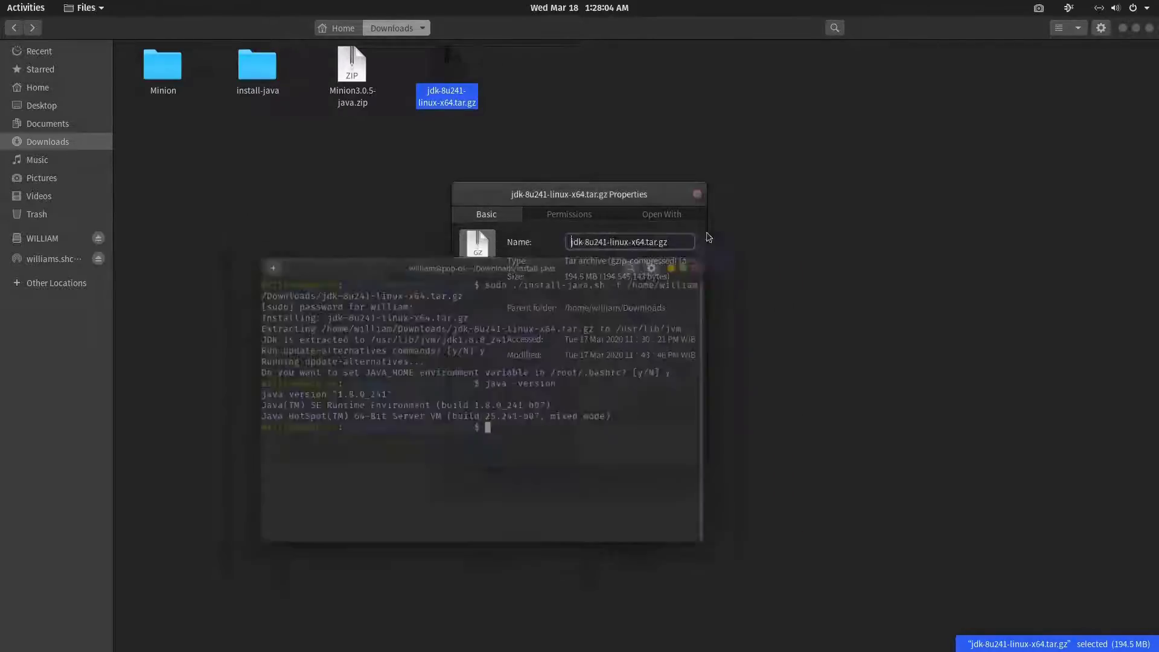
click(697, 194)
Step: Open the Minion folder in a terminal and run java -jar Minion-jfx.jar
double_click(164, 73)
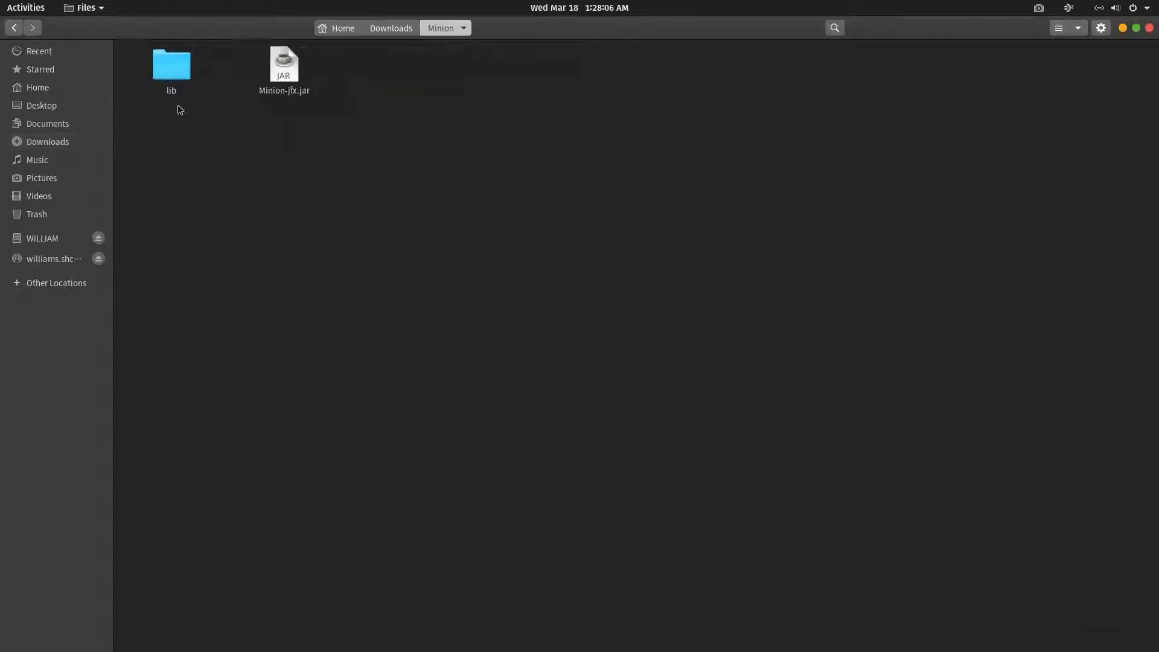
right_click(360, 163)
click(402, 245)
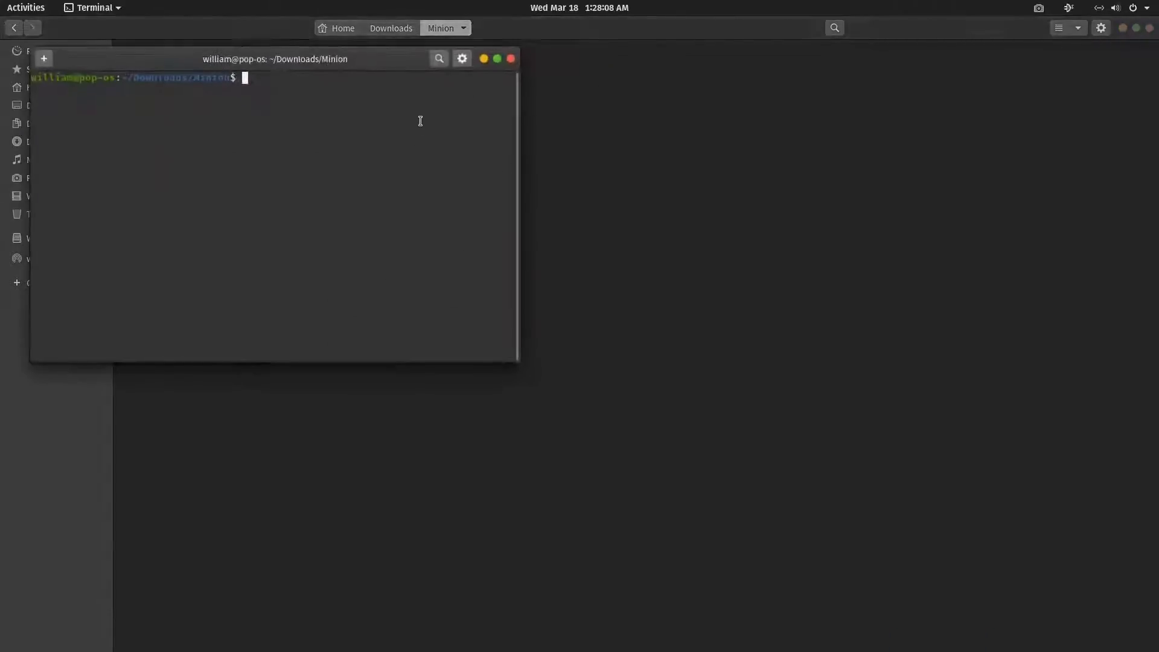
mouse_move(399, 53)
mouse_down()
mouse_move(444, 107)
mouse_move(616, 211)
mouse_up()
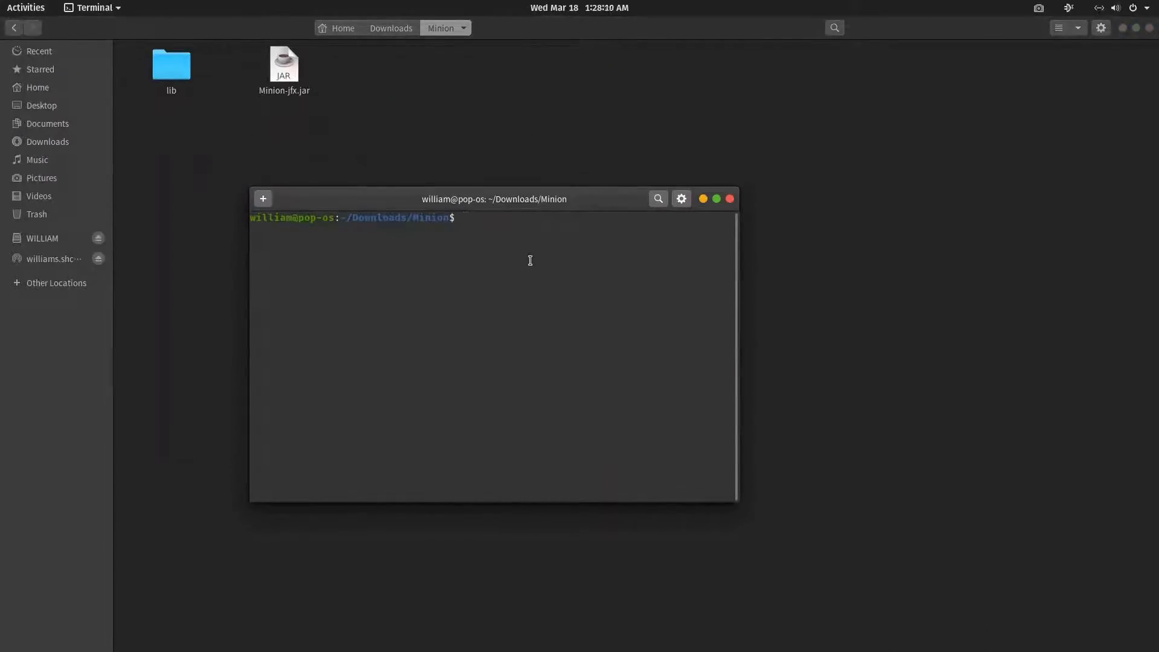
text(java -jar)
text( inion-jfx.jar)
key(Return)
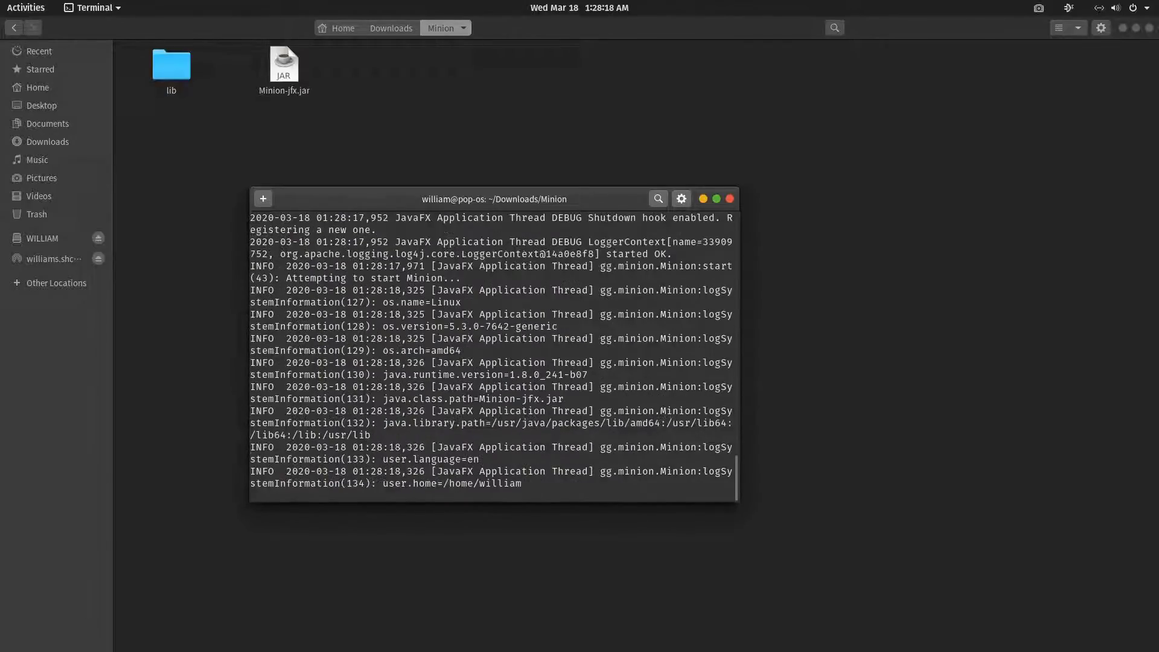
drag(561, 201, 672, 163)
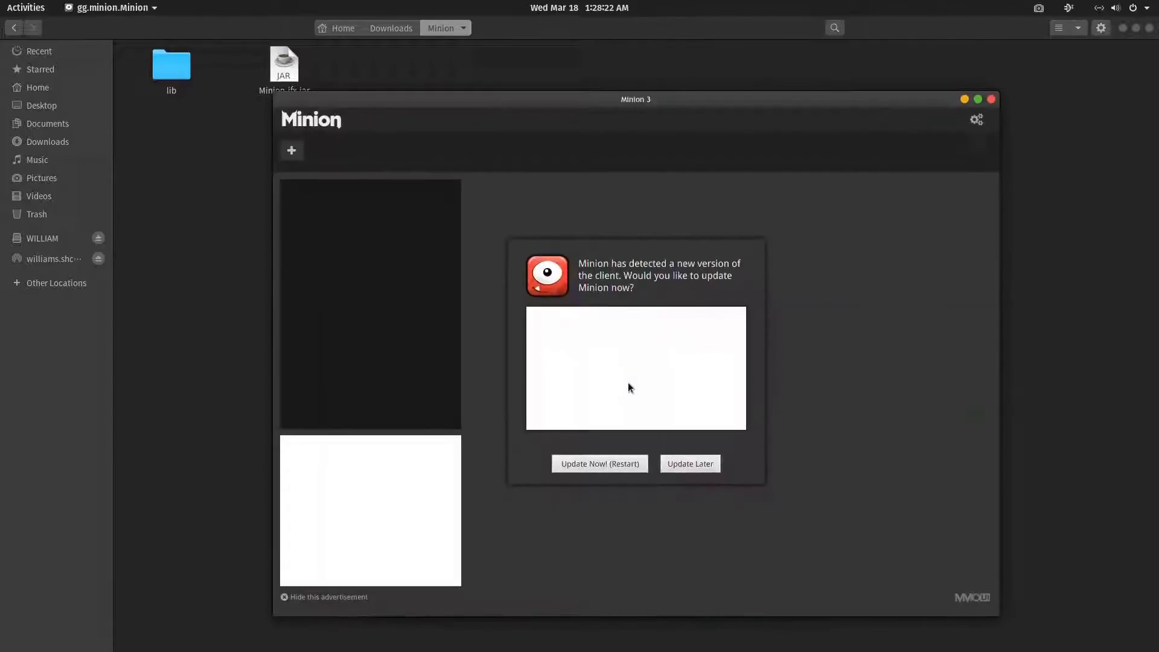
scroll(591, 347, down, 3)
scroll(591, 353, down, 3)
scroll(590, 363, down, 3)
scroll(590, 381, down, 3)
scroll(590, 381, down, 3)
scroll(591, 381, down, 3)
scroll(590, 371, down, 3)
scroll(580, 344, down, 2)
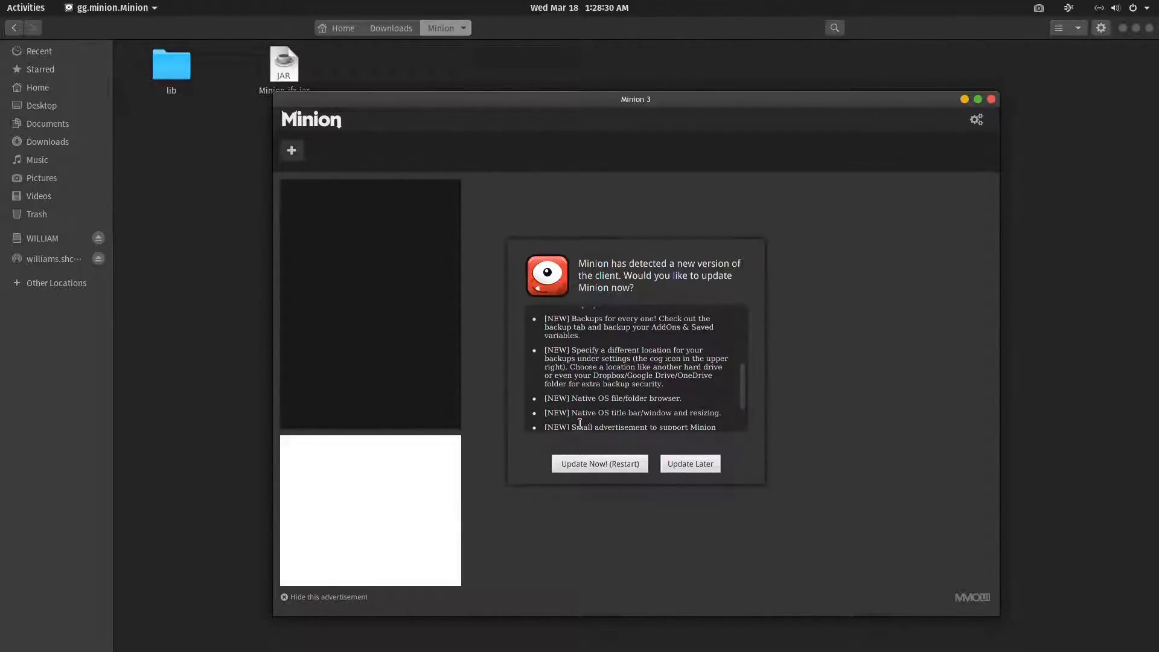
Step: Accept Minion's client update with Update Now! (Restart)
click(599, 464)
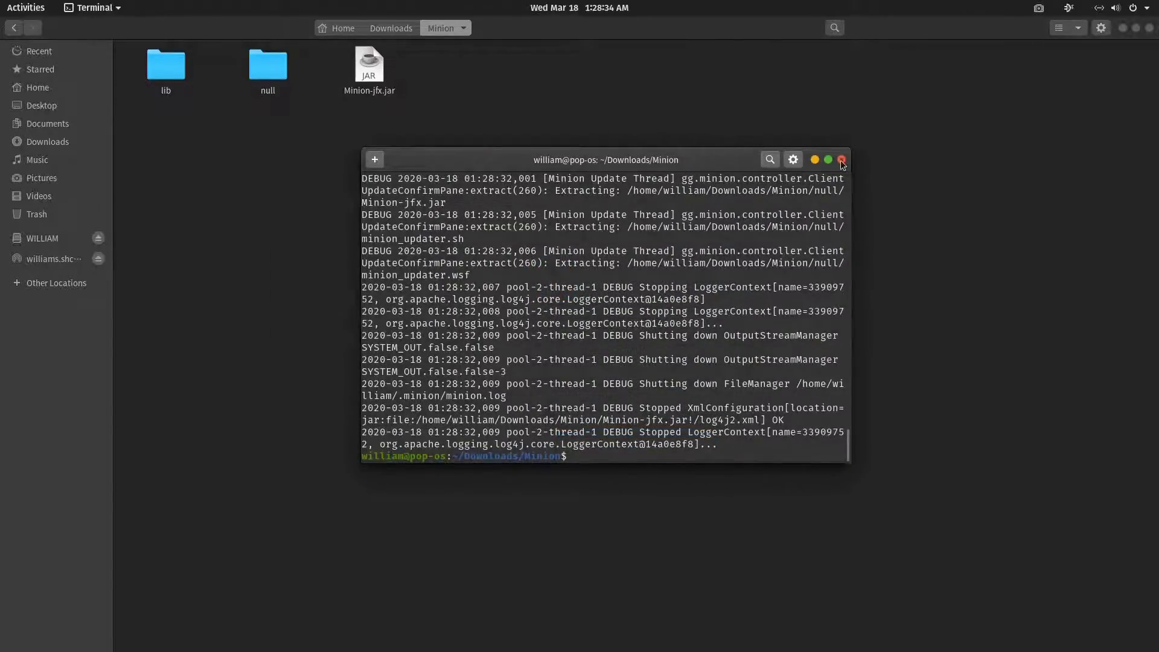
Step: Close the terminal and permanently delete the old Minion-jfx.jar
click(843, 161)
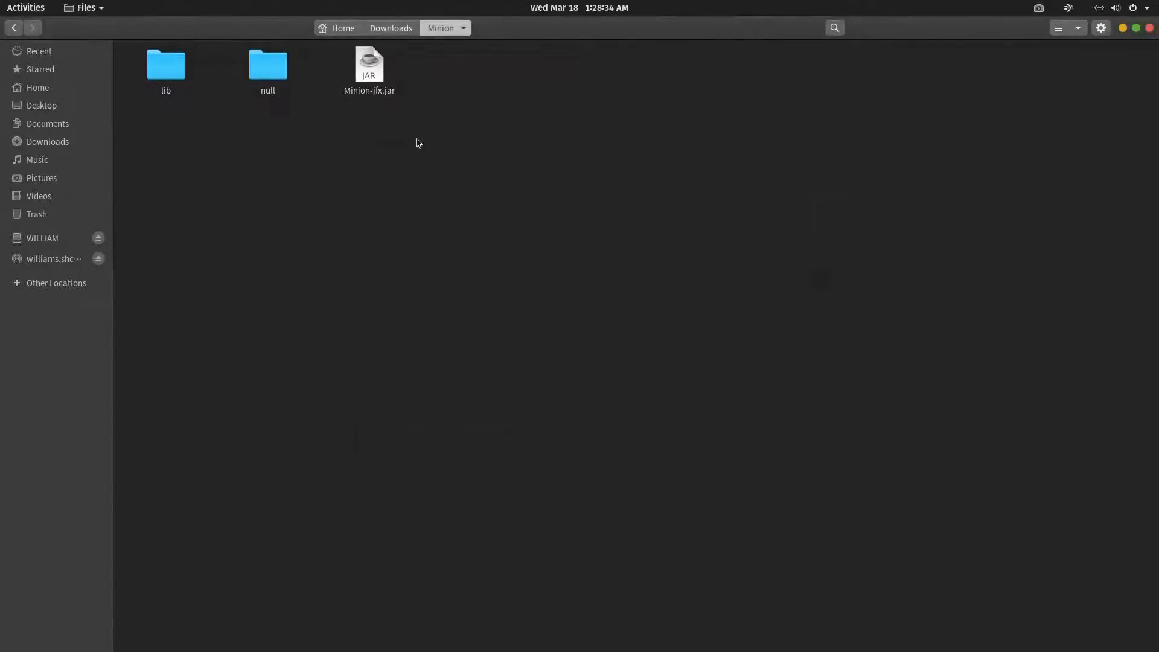
click(353, 80)
key(shift+Delete)
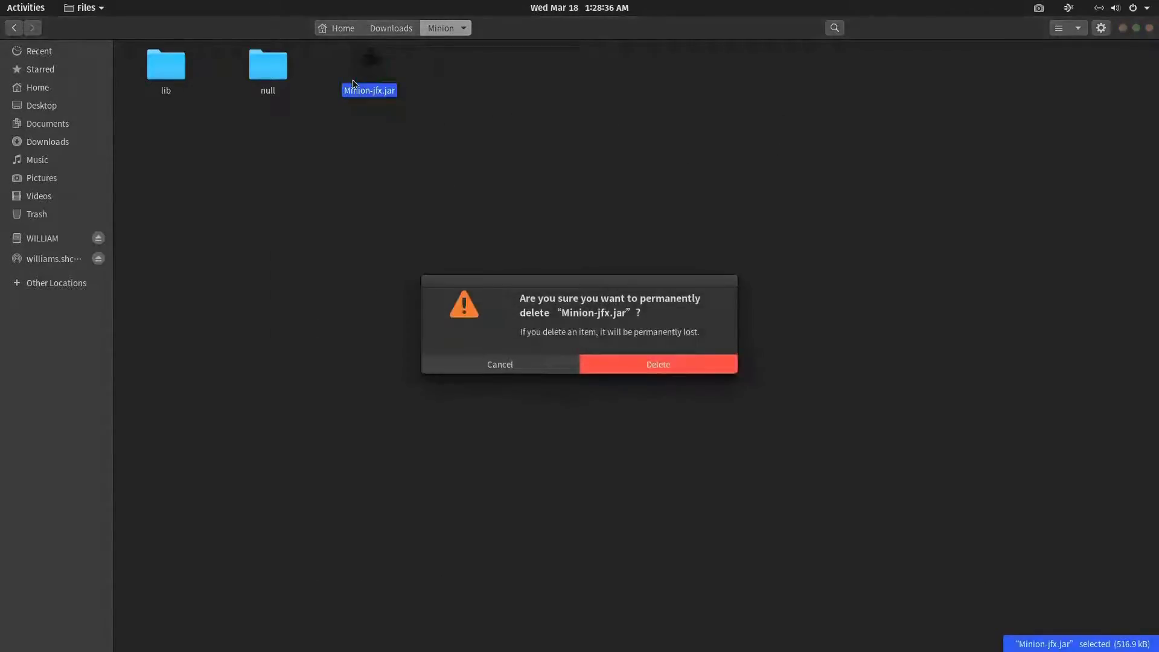
key(Return)
Step: Cut the updated Minion-jfx.jar from the null folder and paste it into Minion
double_click(284, 68)
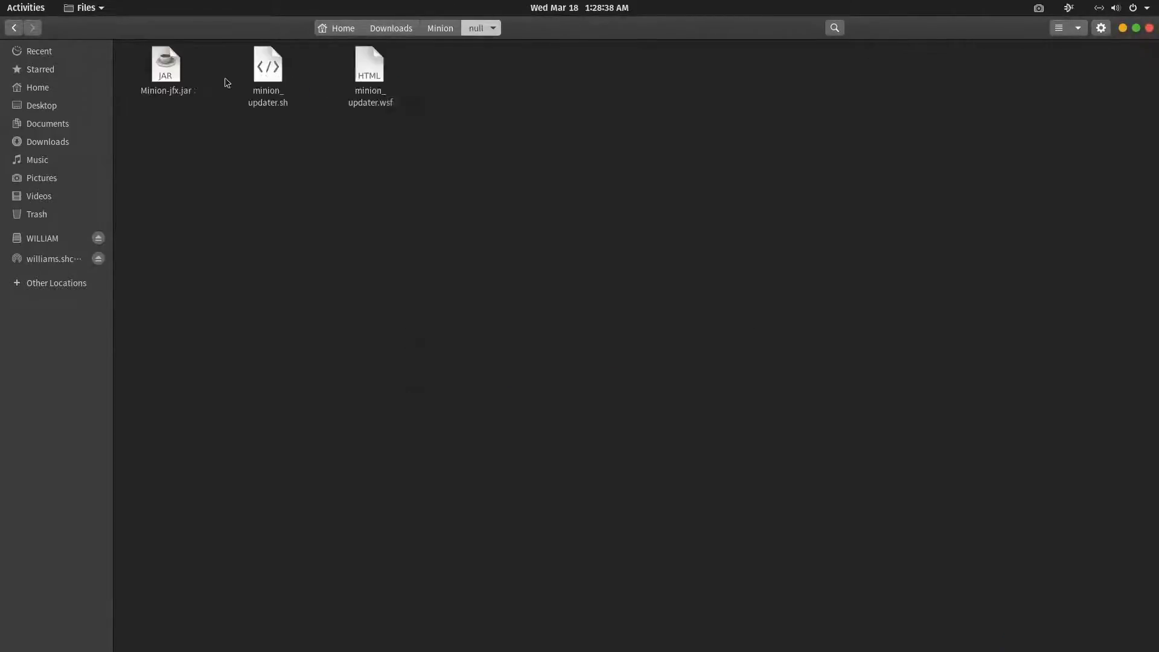
click(165, 73)
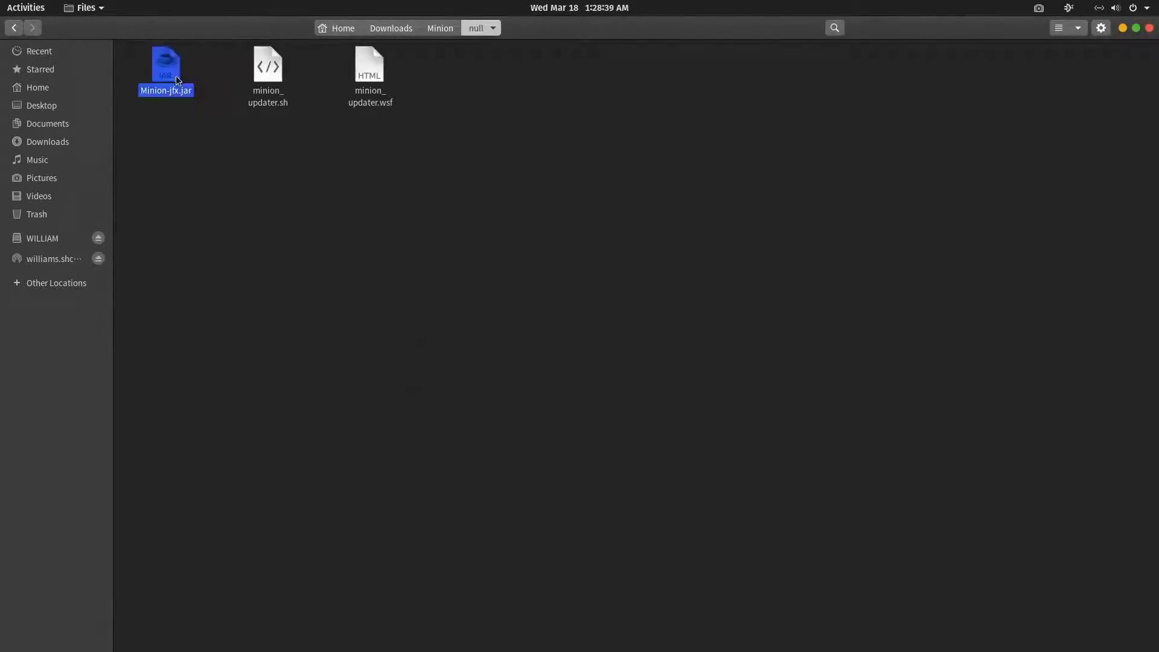
key(ctrl+x)
click(14, 28)
right_click(362, 148)
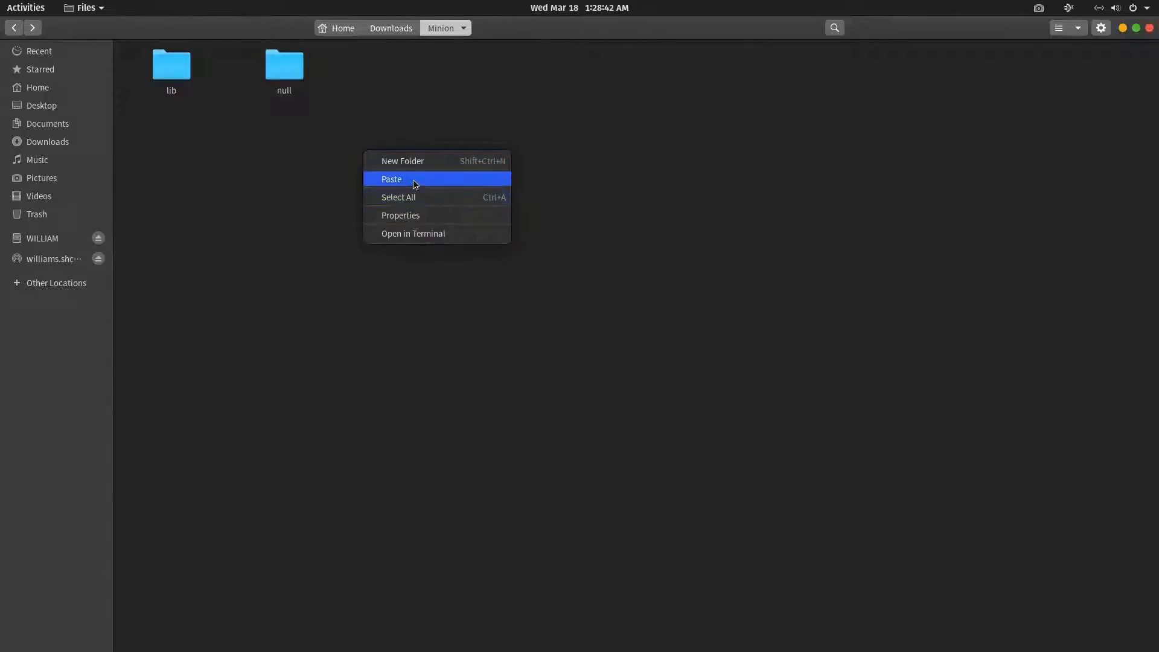
click(390, 179)
right_click(471, 140)
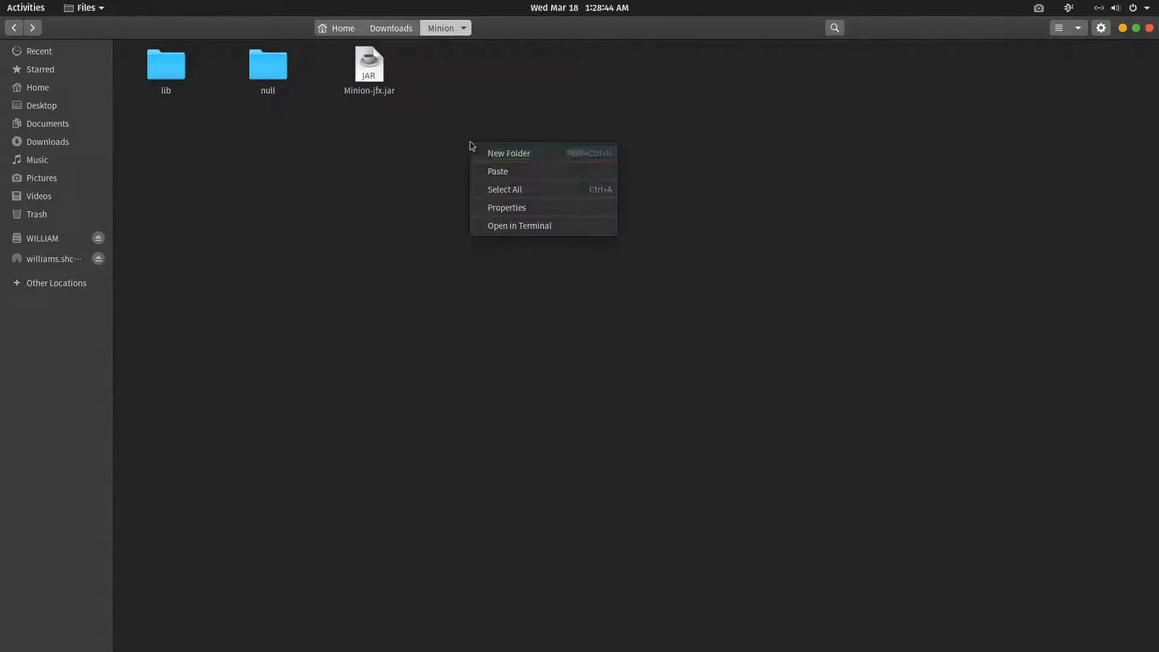
Step: Open a terminal in Downloads/Minion and run java -jar Minion-jfx.jar again
click(524, 227)
drag(326, 59, 521, 275)
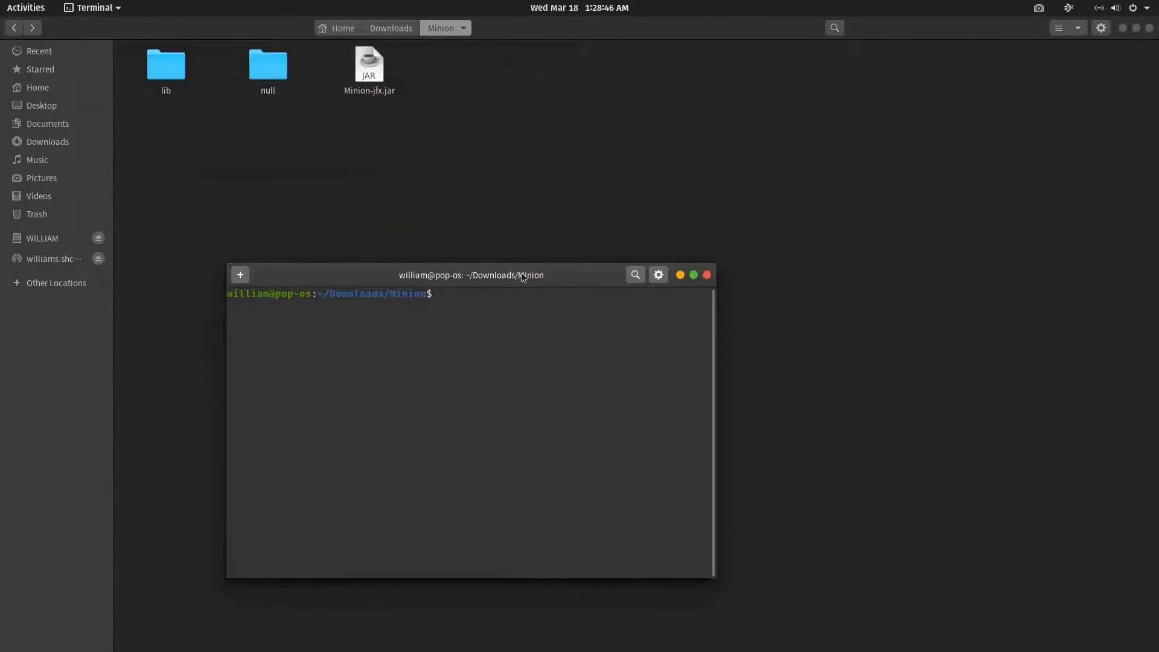
text(java -jar)
text( Minion-jfx.jar)
key(Return)
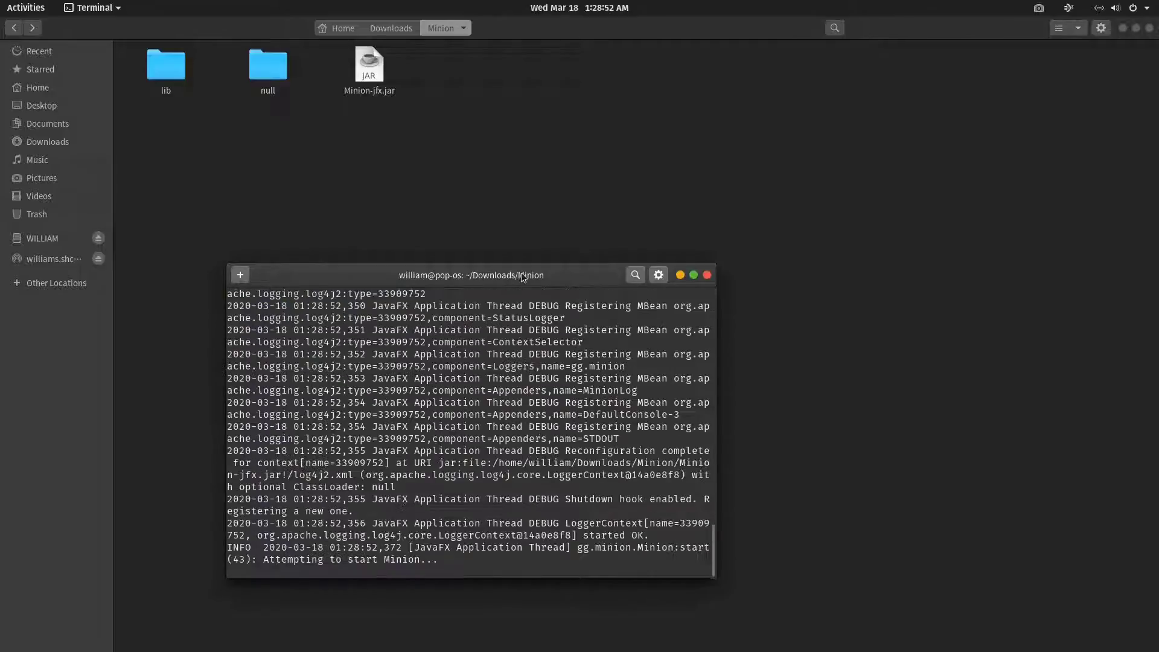
drag(521, 275, 569, 204)
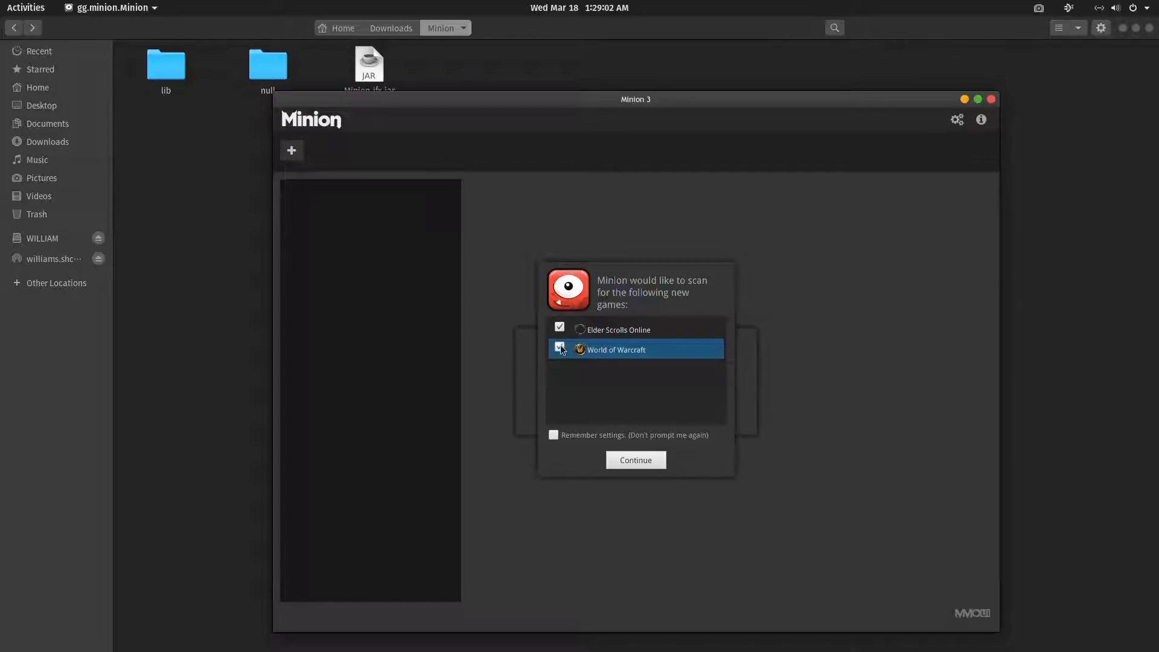
Step: Continue through the scan-for-games and drive-scan dialogs
click(636, 460)
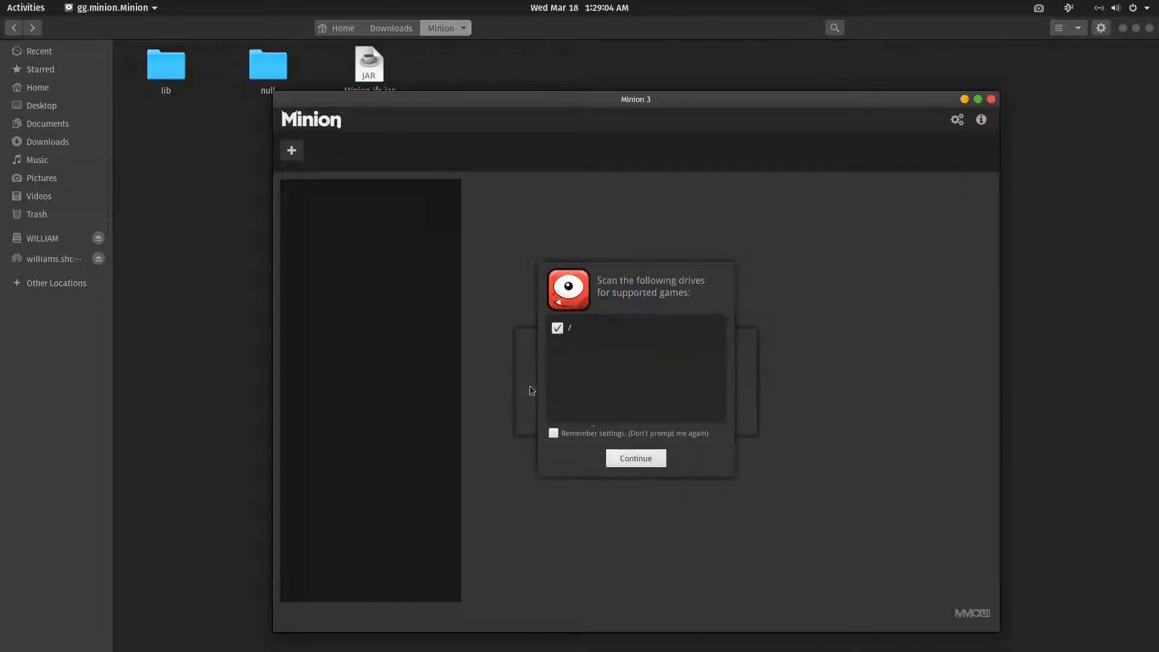
click(625, 455)
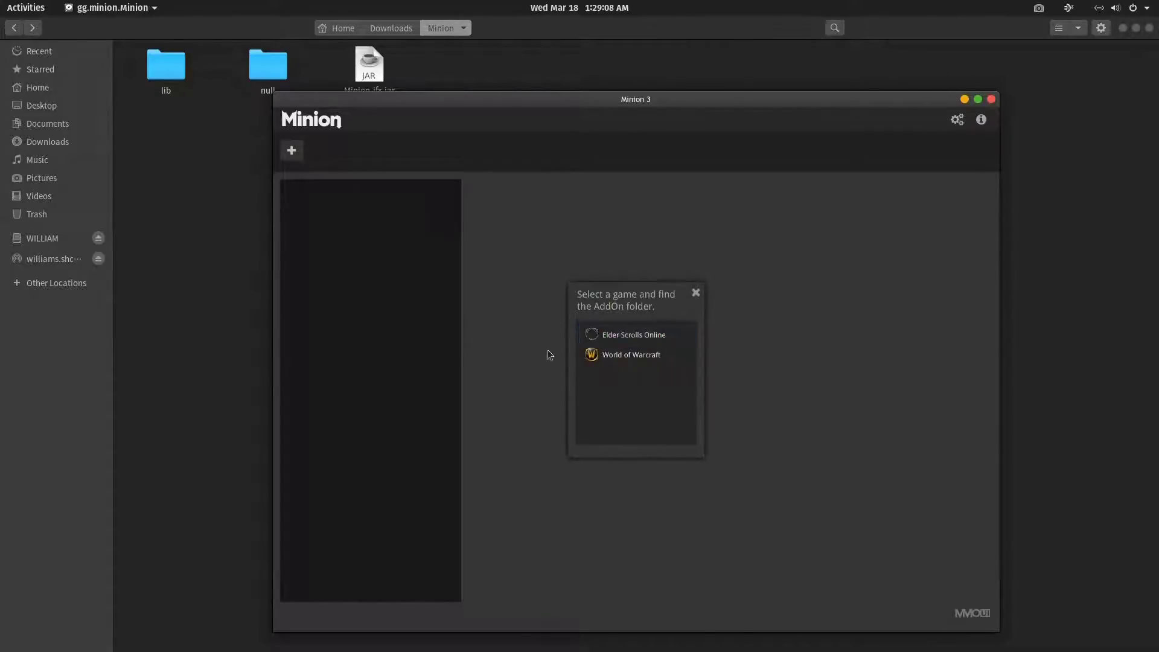
Step: Choose Elder Scrolls Online and browse WILLIAM > SteamGames > steamapps > compatdata > 306130 > drive_c
click(631, 338)
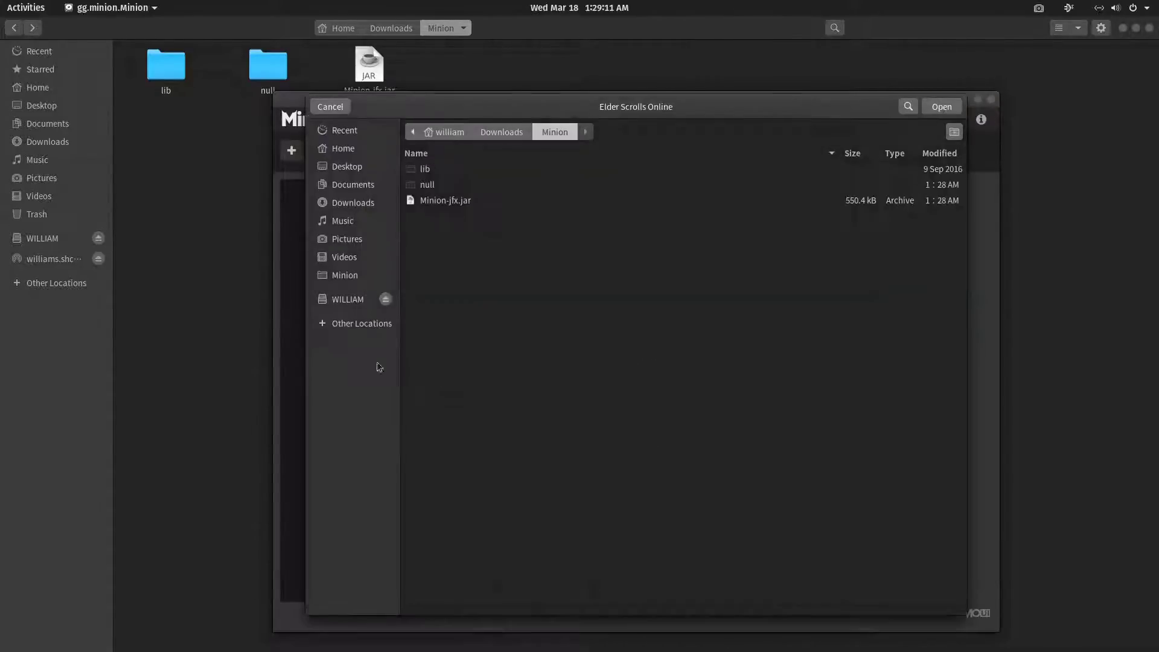
click(348, 299)
click(429, 233)
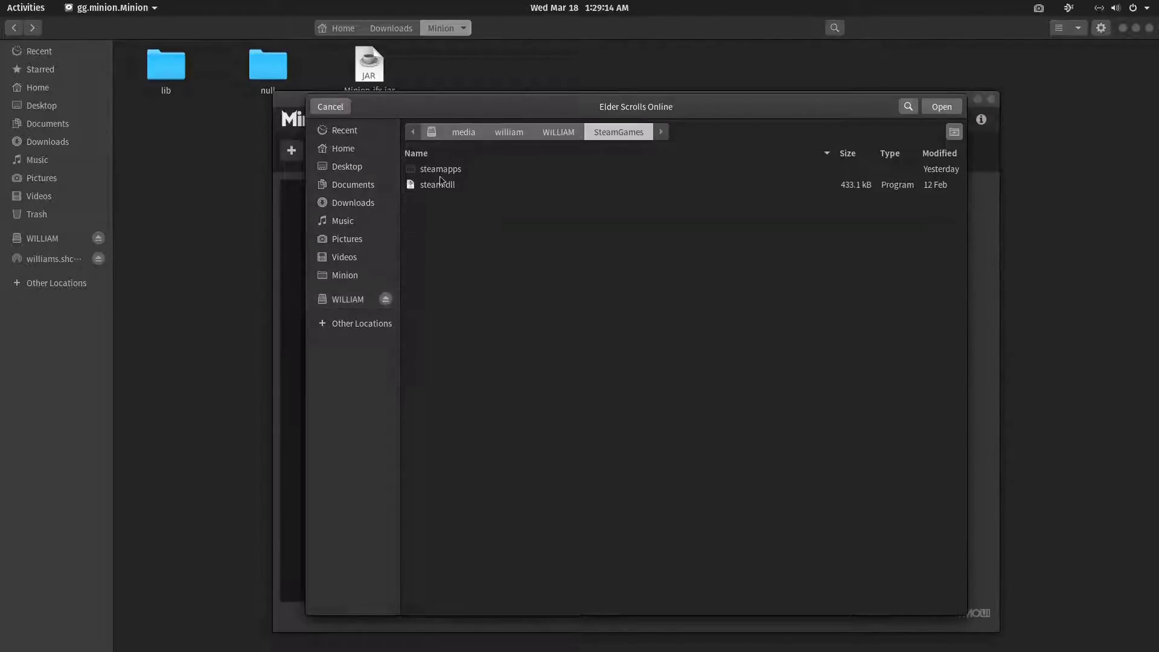
double_click(438, 172)
double_click(436, 185)
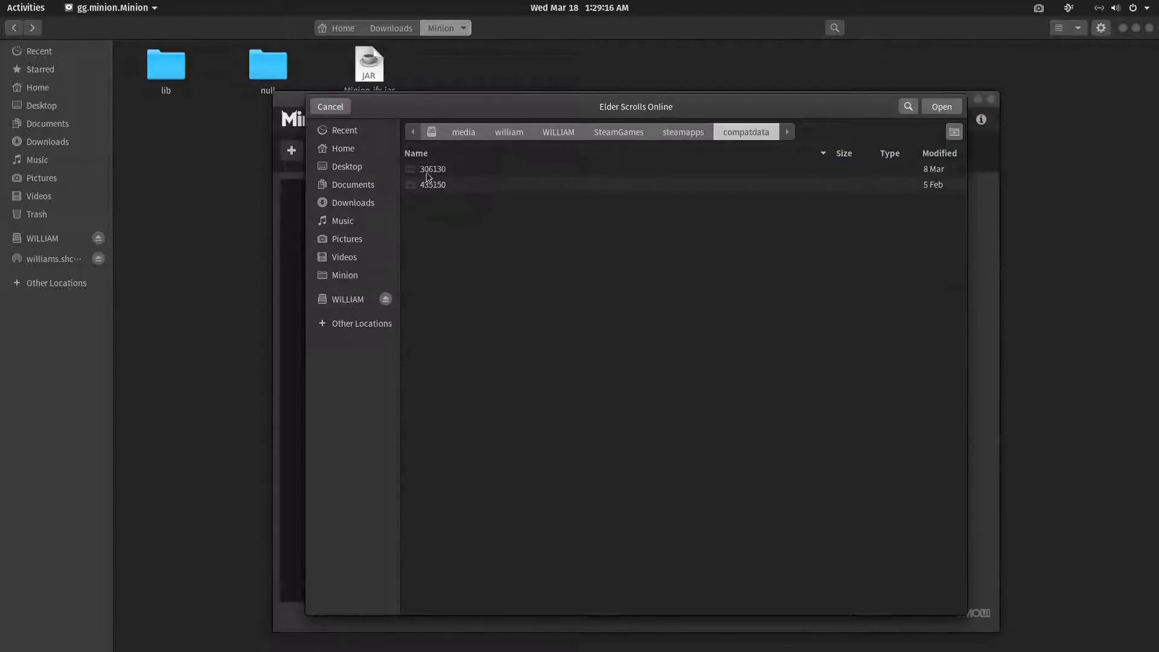
double_click(431, 169)
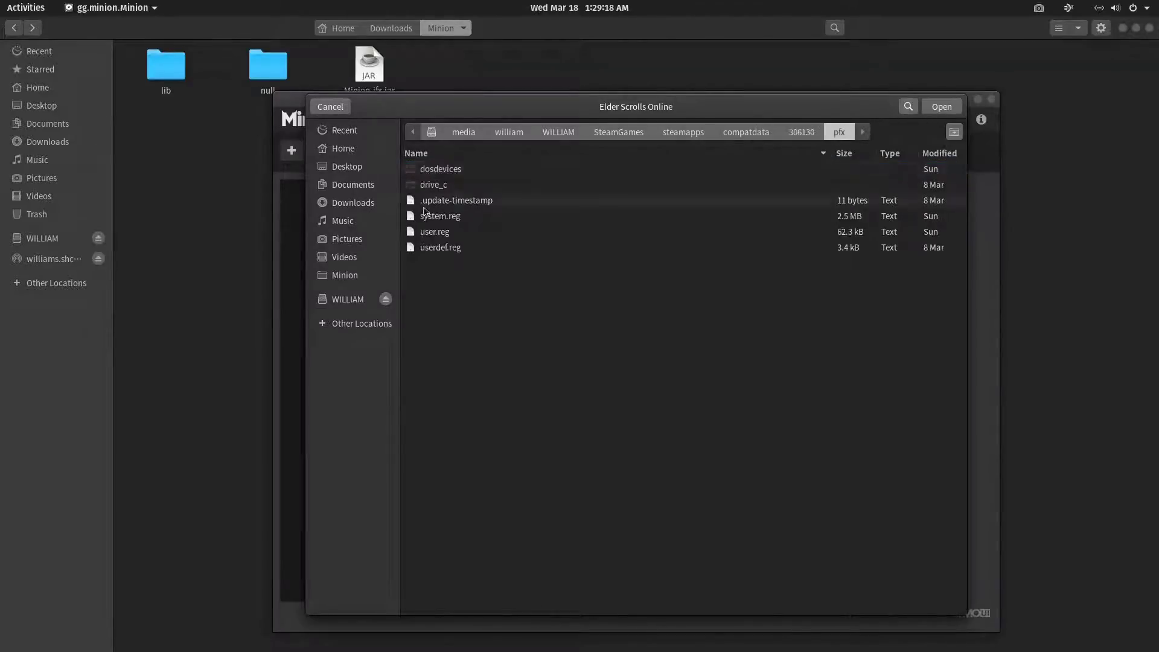
double_click(433, 185)
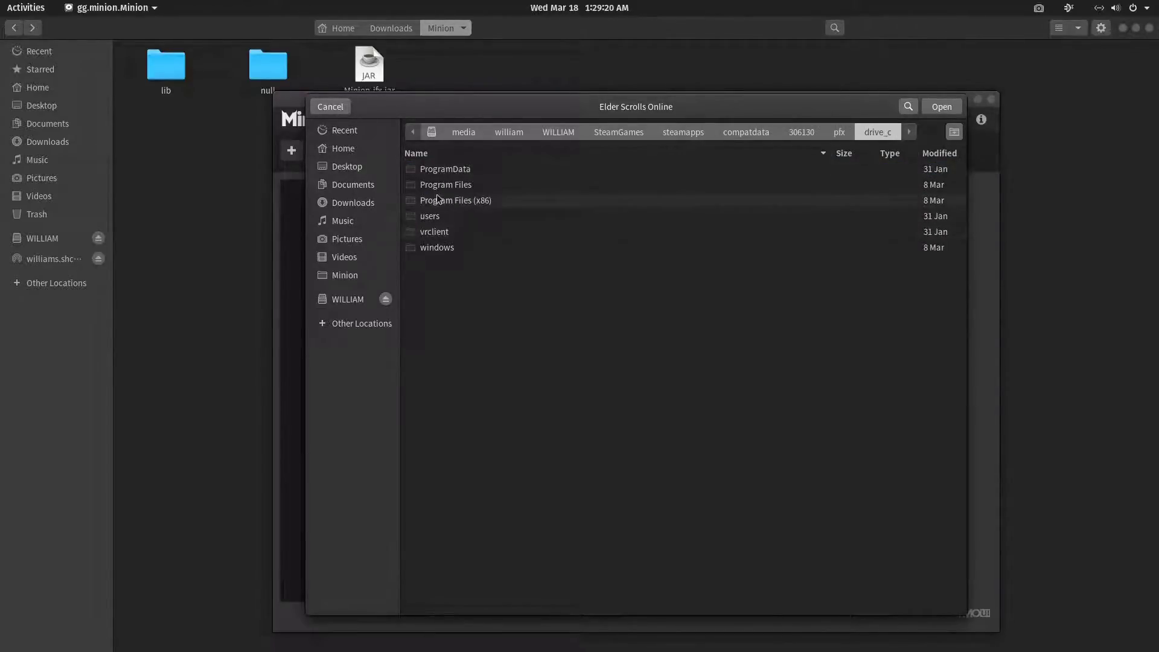
Step: Go through users > steamuser > My Documents > Elder Scrolls Online > live > AddOns and confirm it
double_click(430, 215)
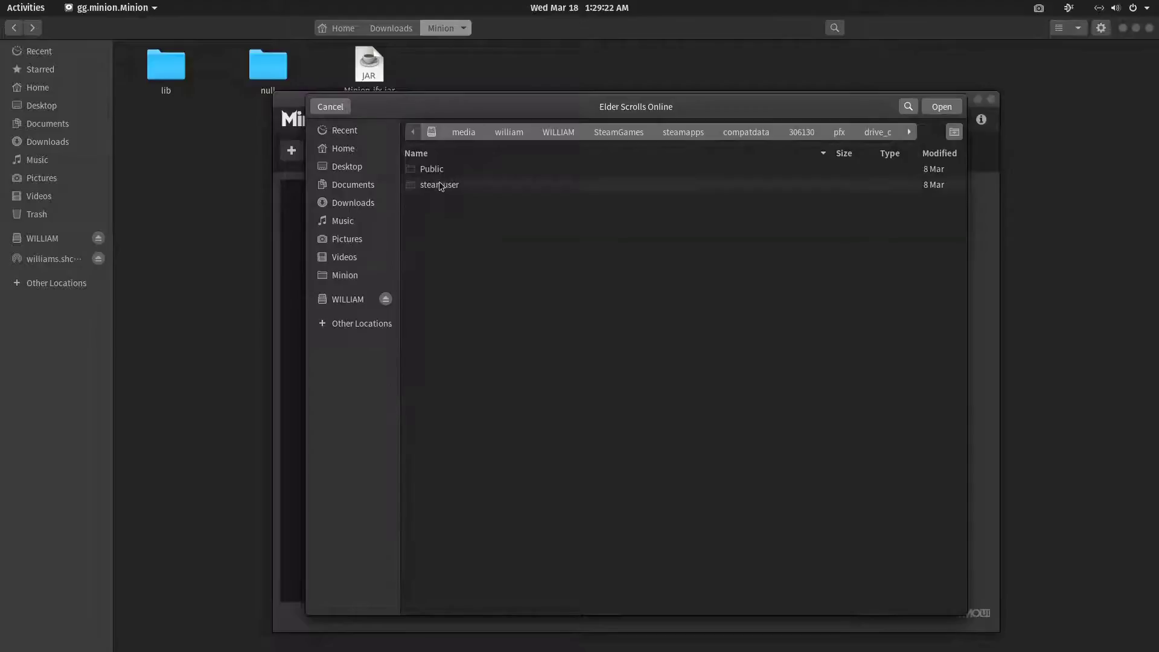
double_click(439, 185)
click(446, 312)
double_click(445, 311)
double_click(444, 187)
double_click(434, 171)
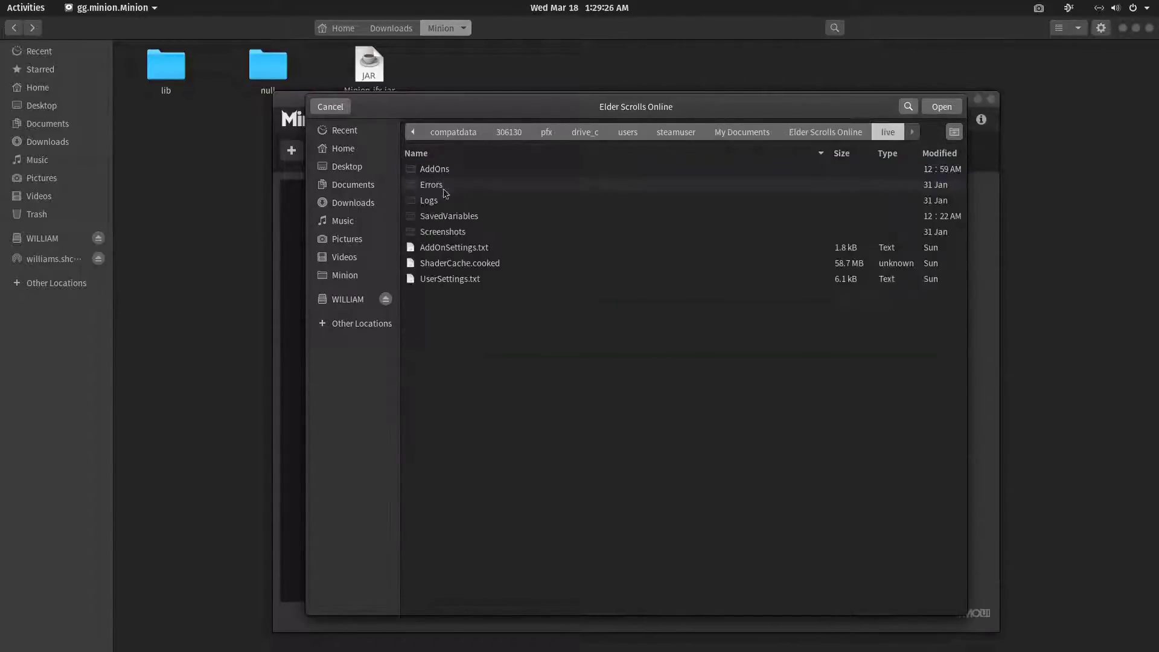
double_click(456, 171)
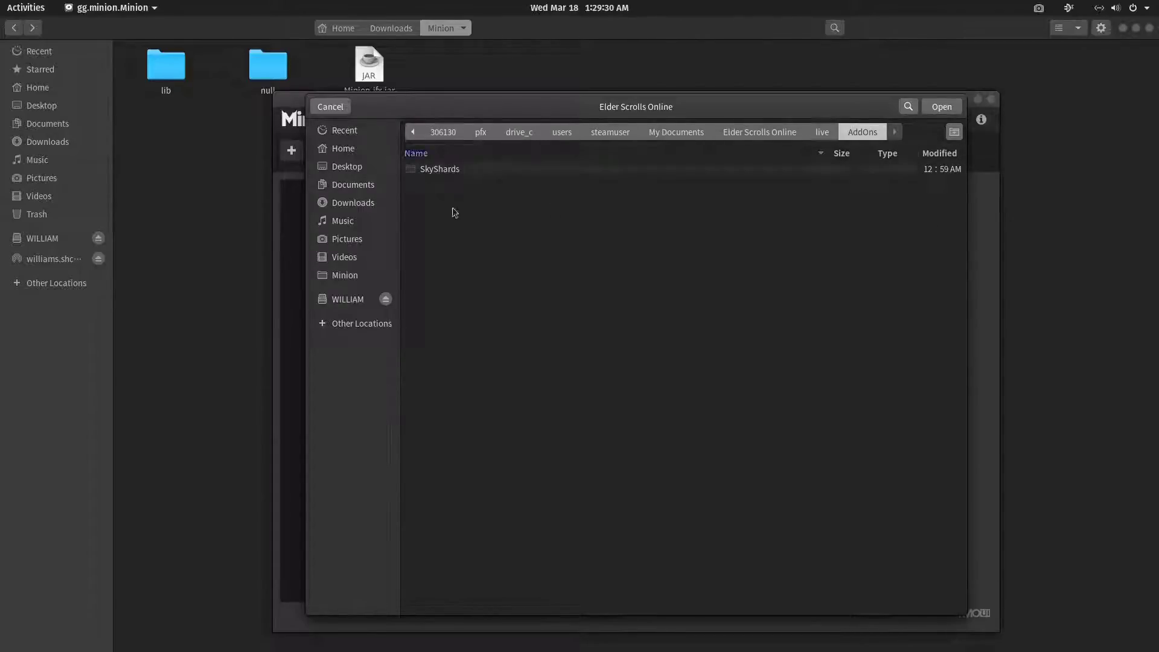
drag(451, 111, 405, 109)
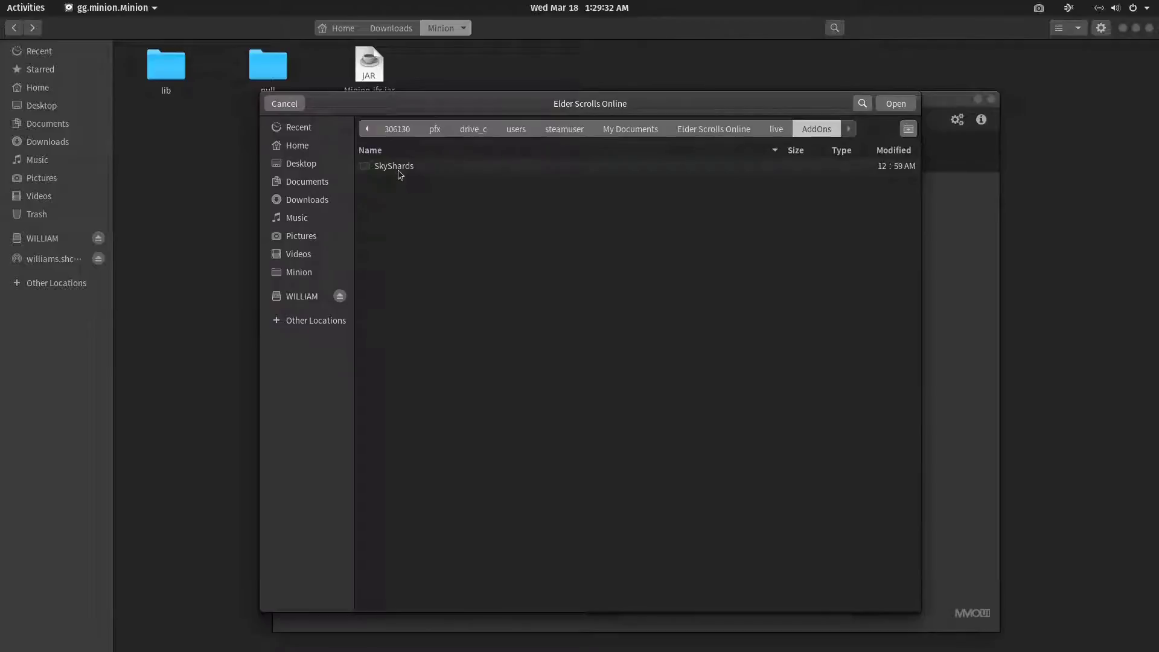
click(896, 103)
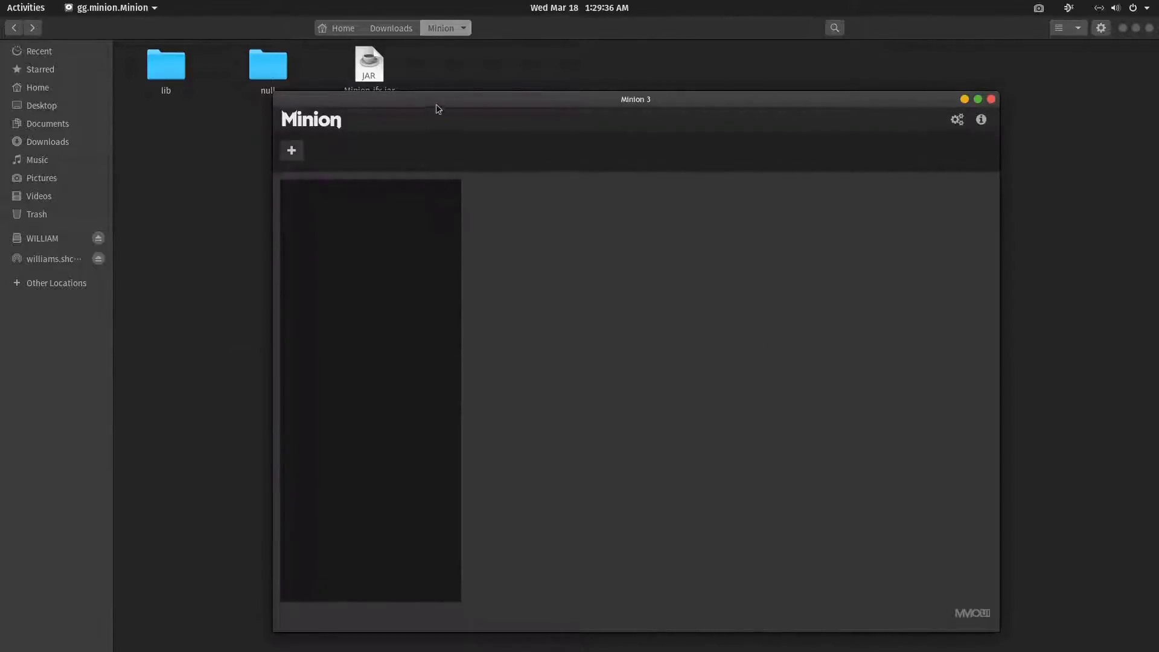
Step: Close Minion and relaunch it with java -jar Minion-jfx.jar
drag(438, 106, 354, 97)
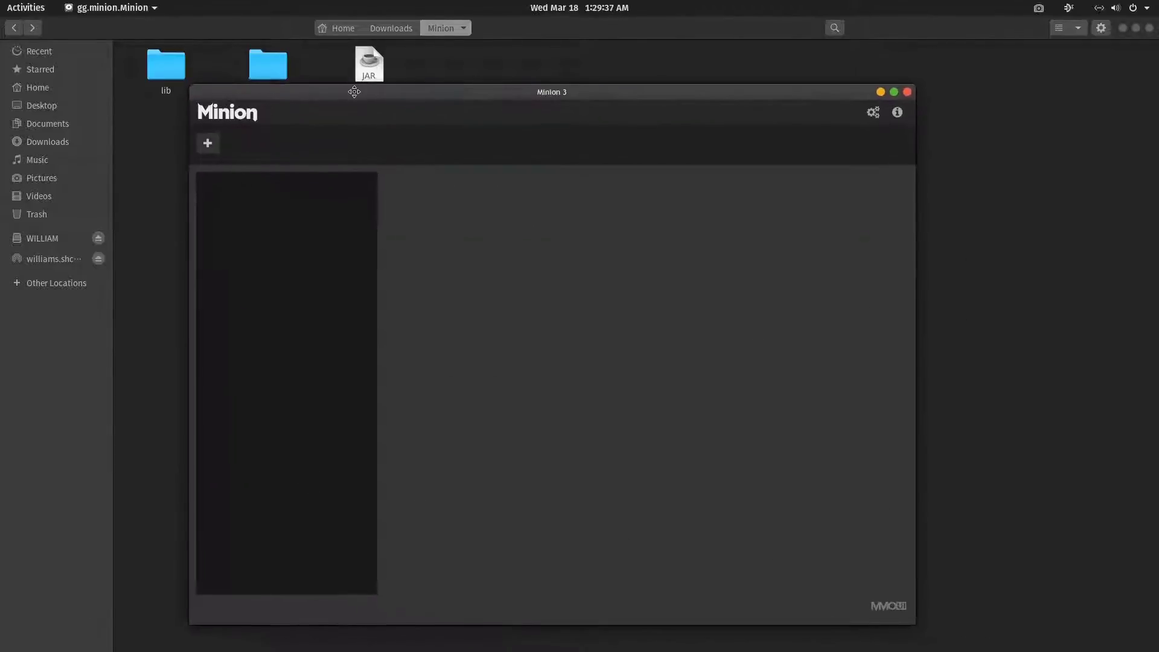
click(908, 92)
text(M)
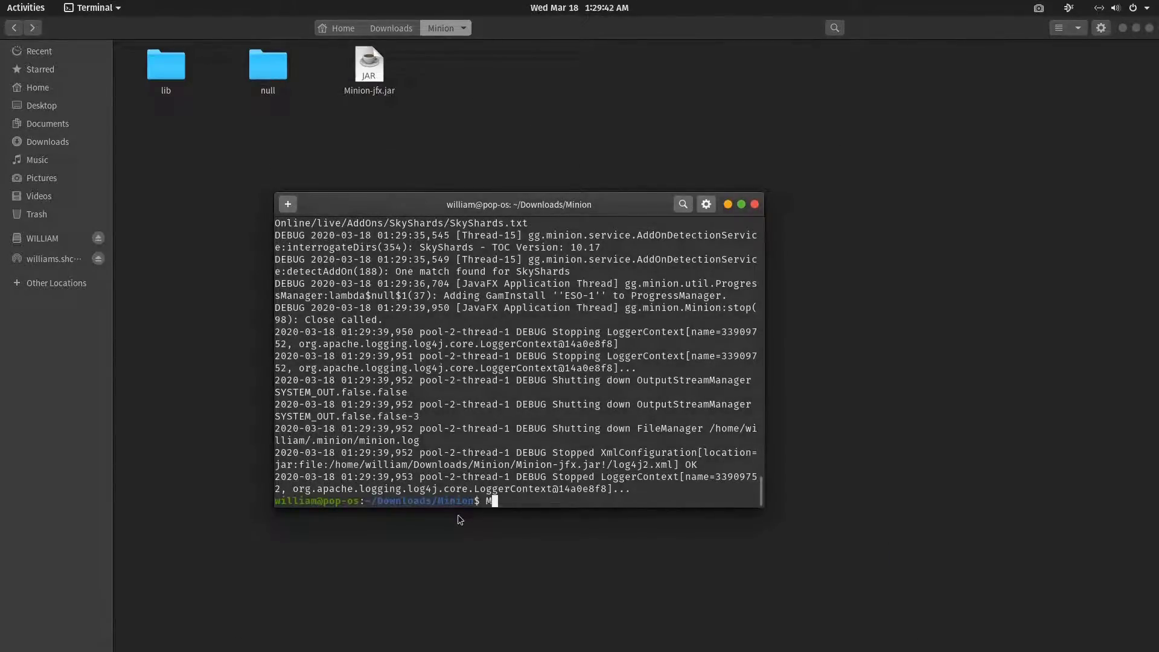
text(java j)
key(BackSpace)
text(-jar Minion-j)
text(fx.jar)
key(Return)
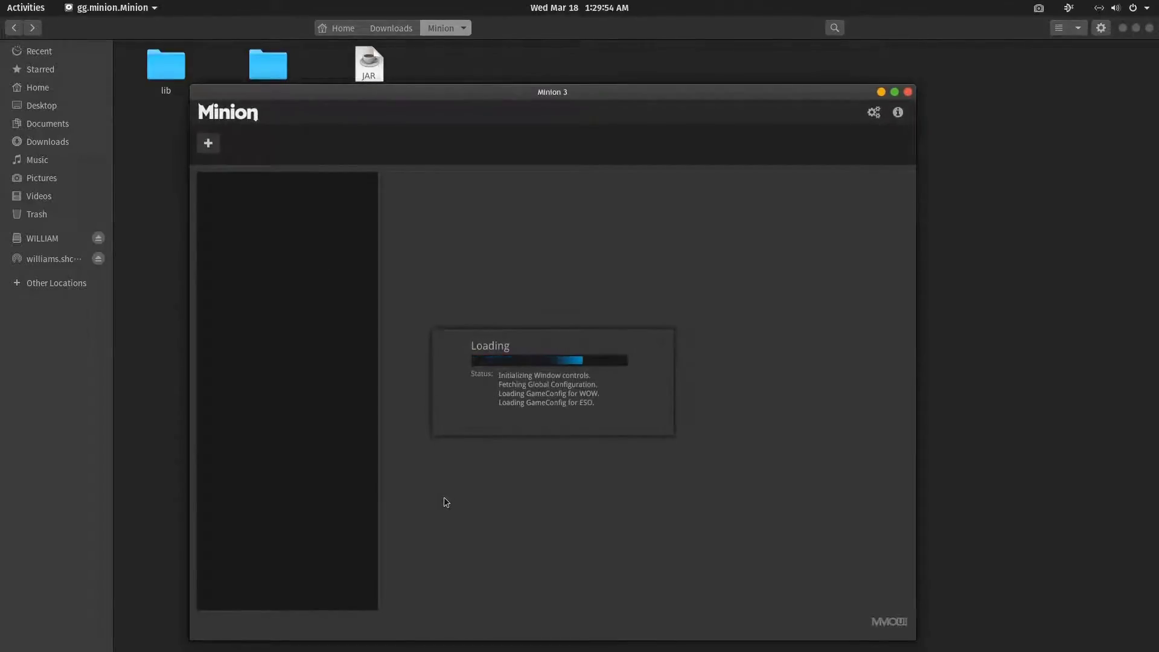
Step: Accept the game and drive scans so Minion loads with SkyShards listed
click(553, 460)
click(550, 458)
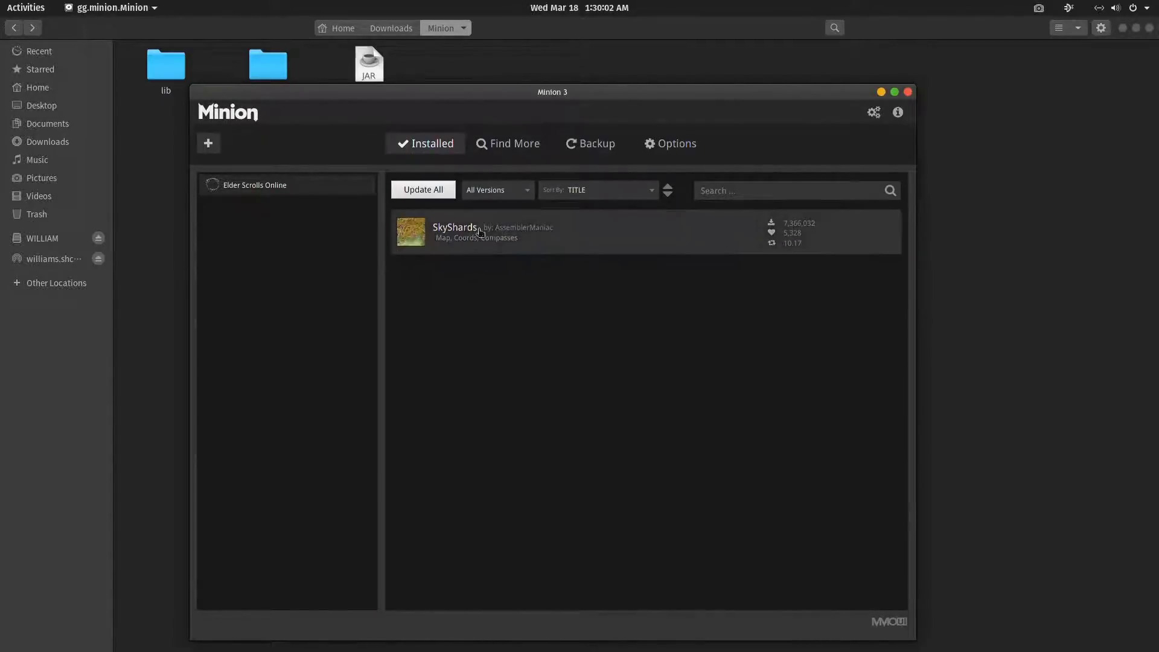
Step: Install LoreBooks from Find More and return to the Installed addons list
click(514, 144)
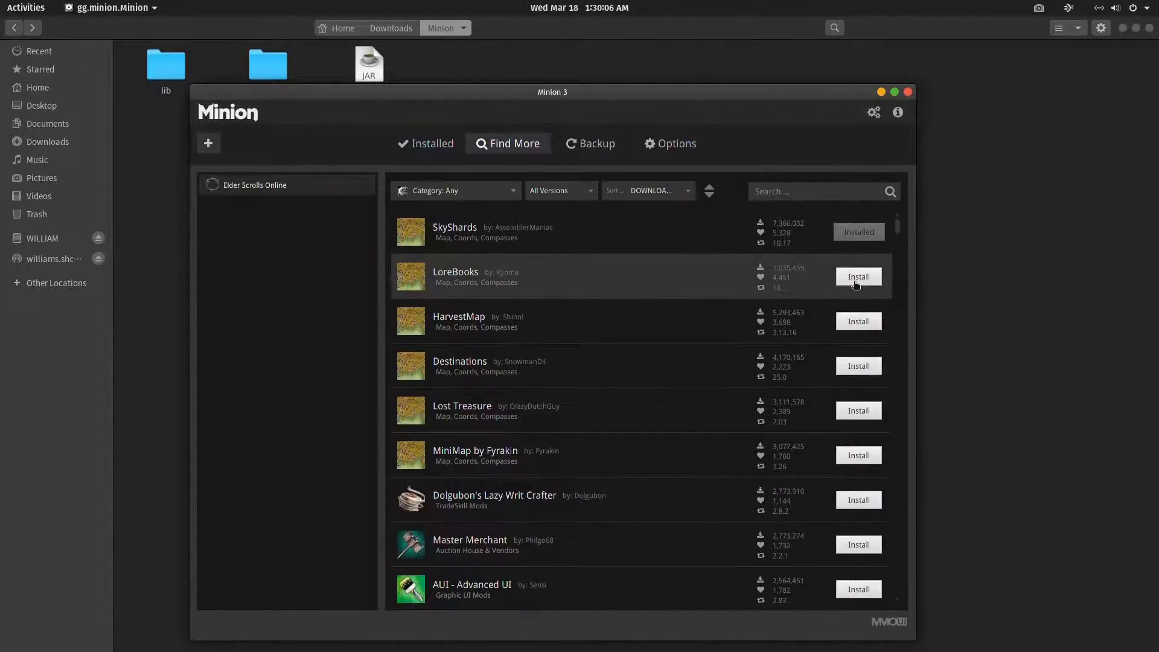
click(857, 277)
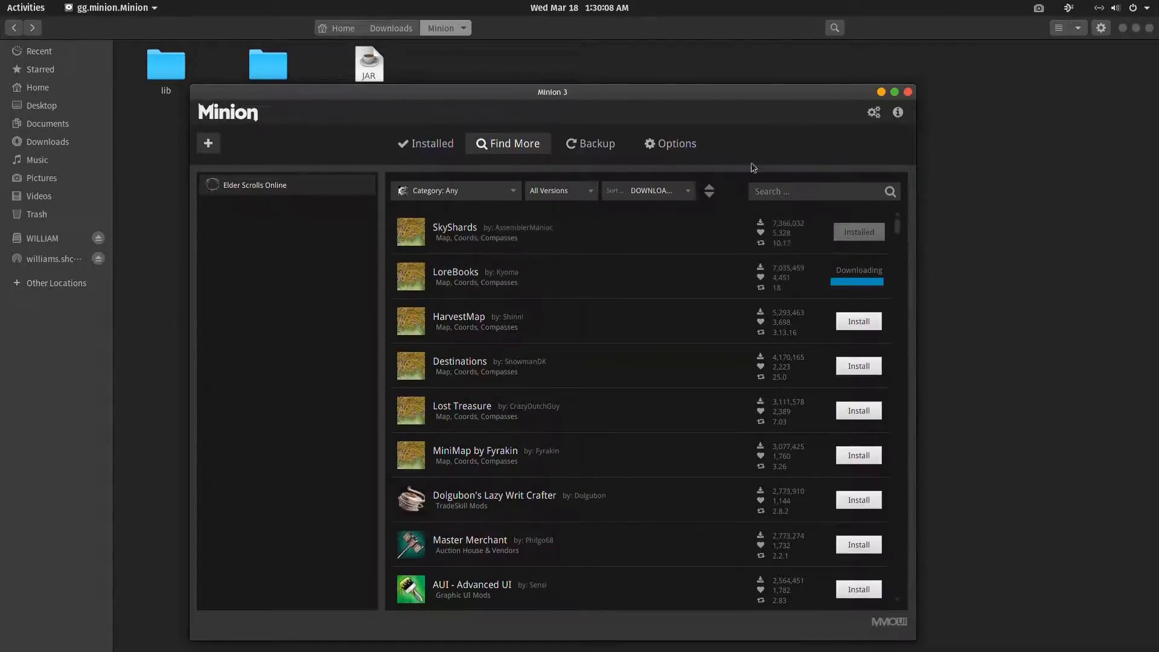
click(432, 143)
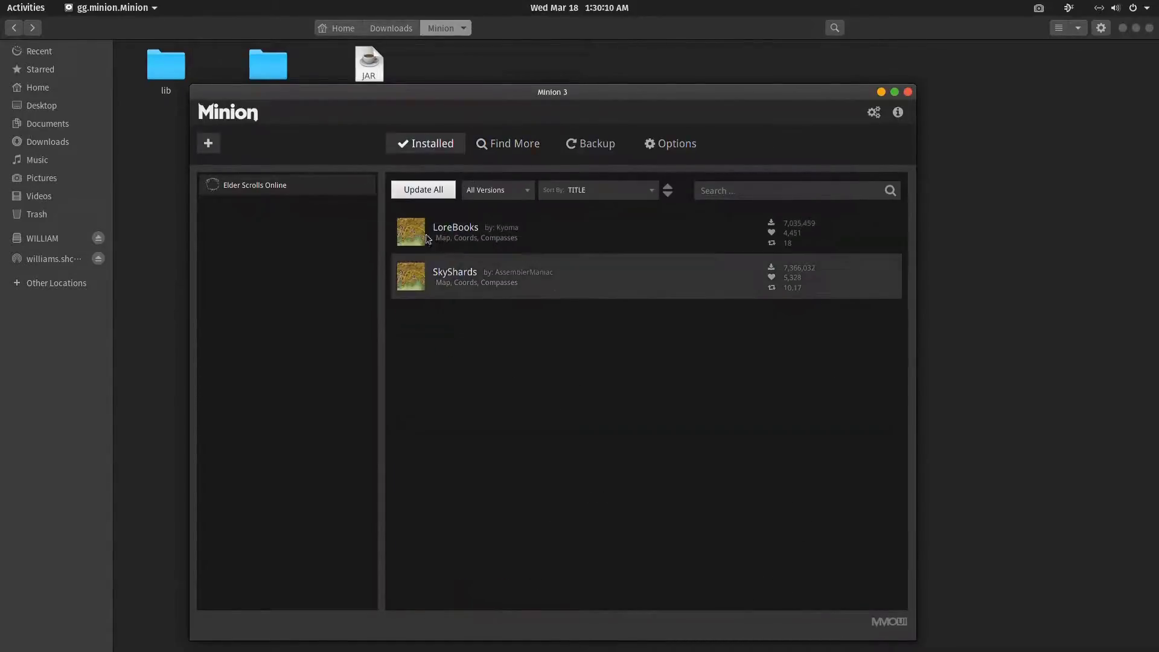
drag(492, 101, 509, 77)
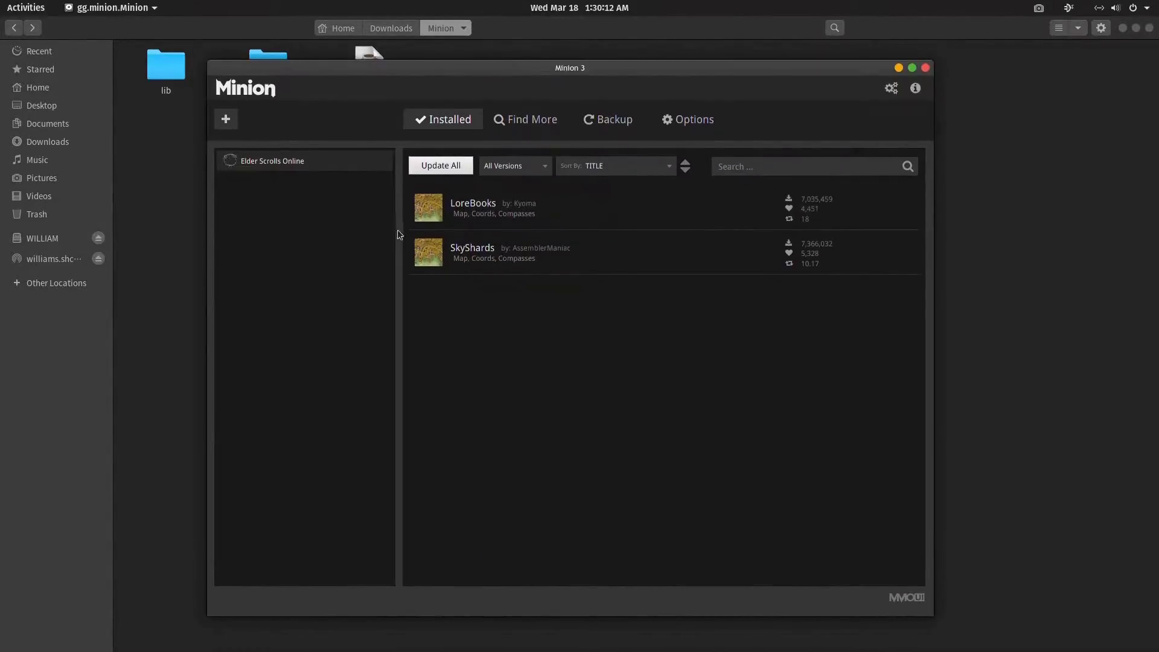